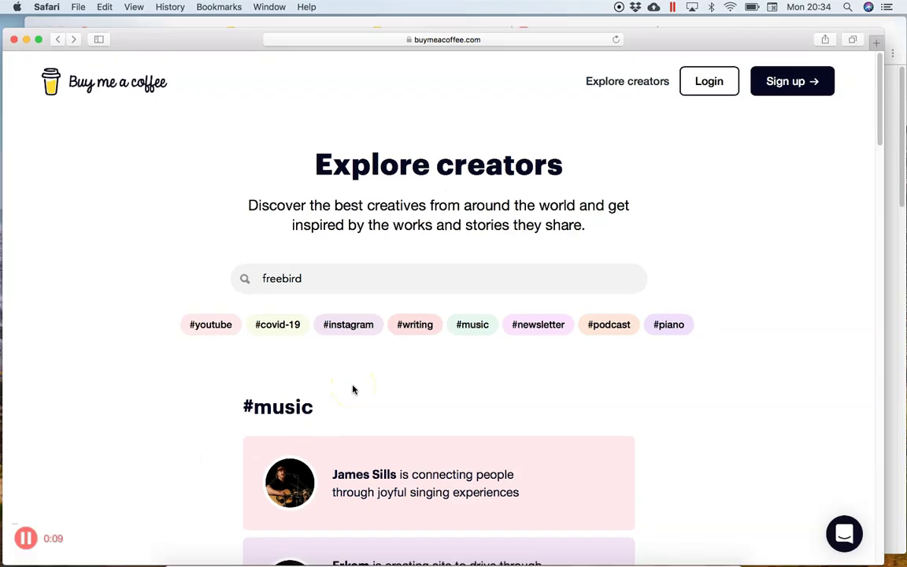
Switch to the Patreon site in Chrome, search its creators for "10" and open the 10minuteworkshop page.
key("ctrl+Up")
left_click(533, 166)
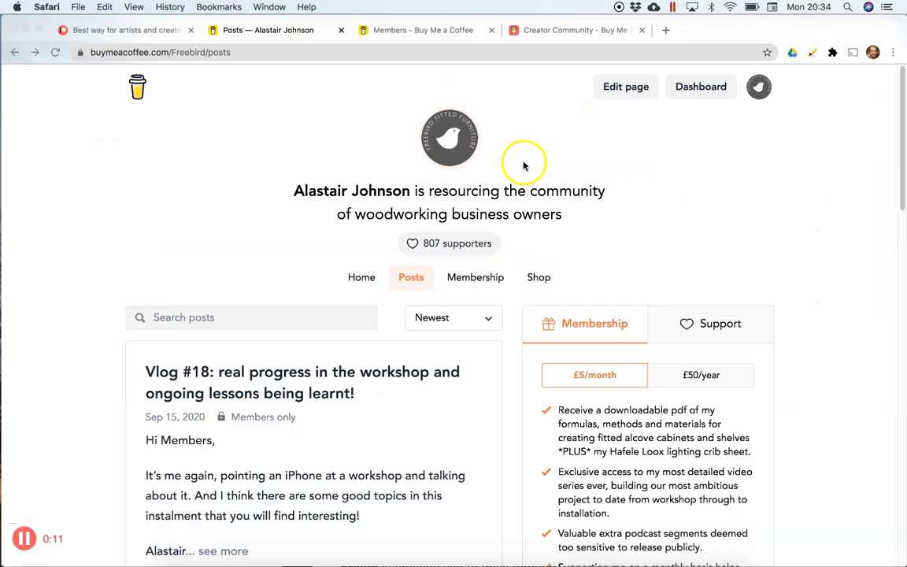
left_click(117, 36)
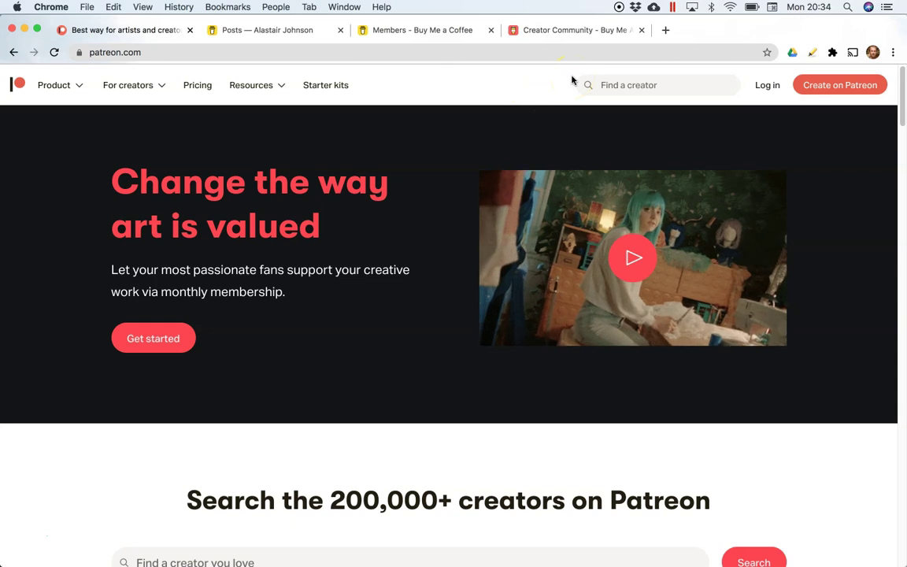
left_click(627, 84)
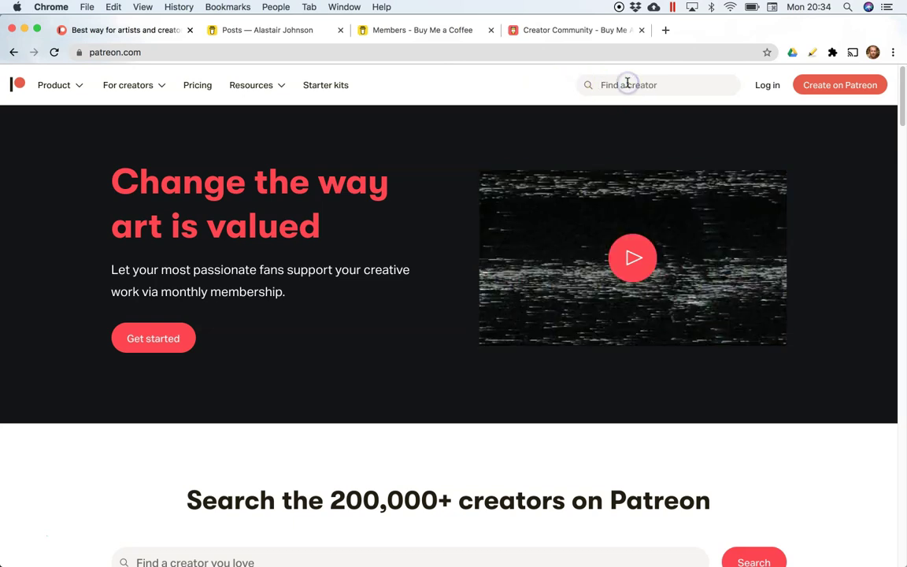
type("10")
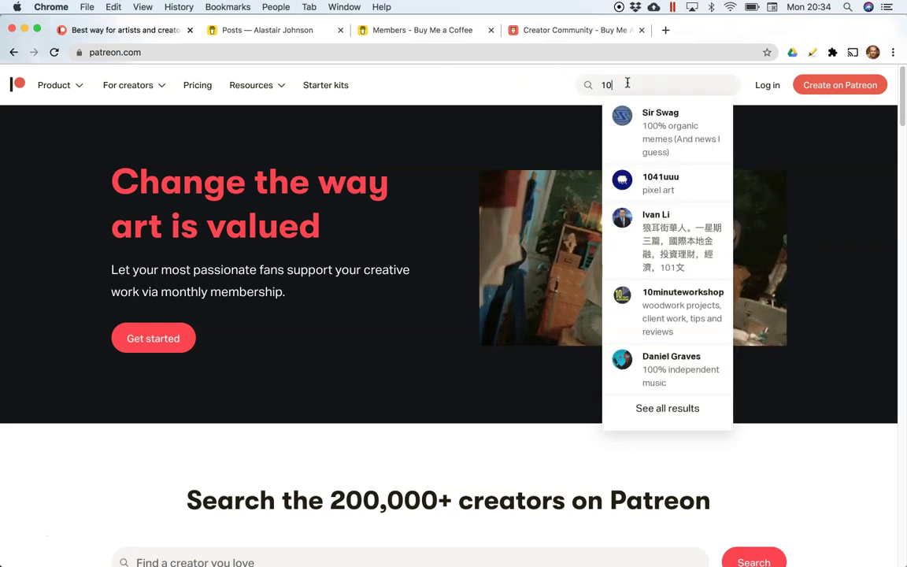
left_click(664, 328)
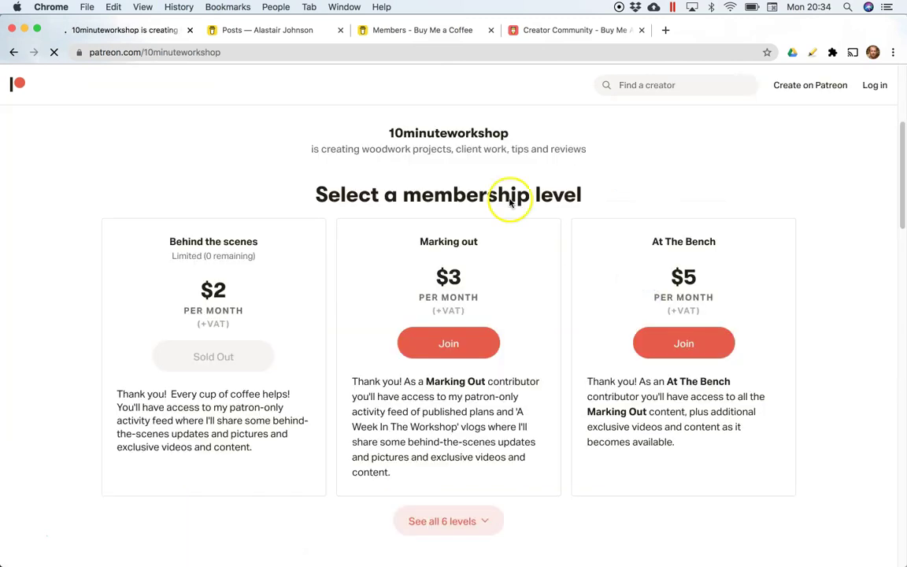
Examine the membership levels and monthly prices offered on the 10minuteworkshop page.
scroll(603, 225, "down", 1)
scroll(605, 229, "down", 3)
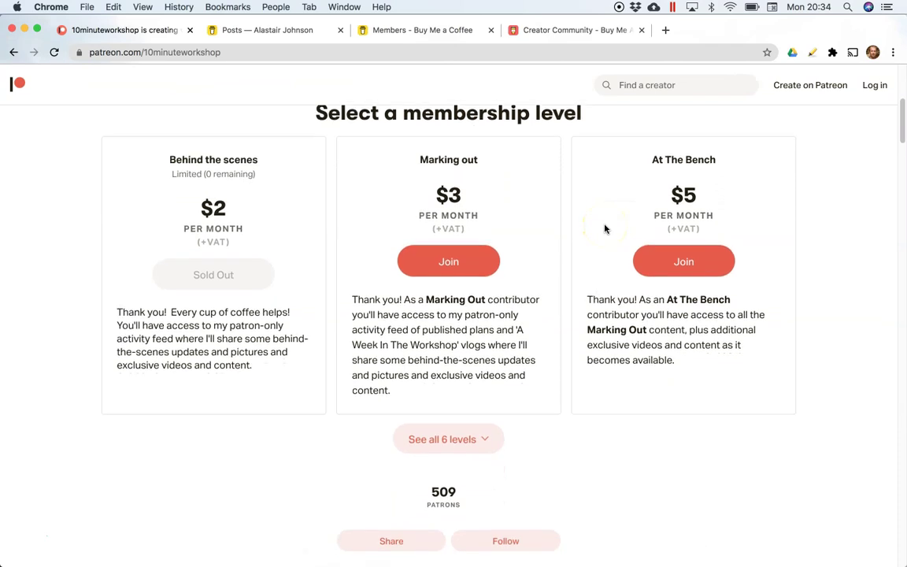
scroll(605, 228, "up", 5)
scroll(605, 228, "up", 3)
scroll(605, 228, "down", 2)
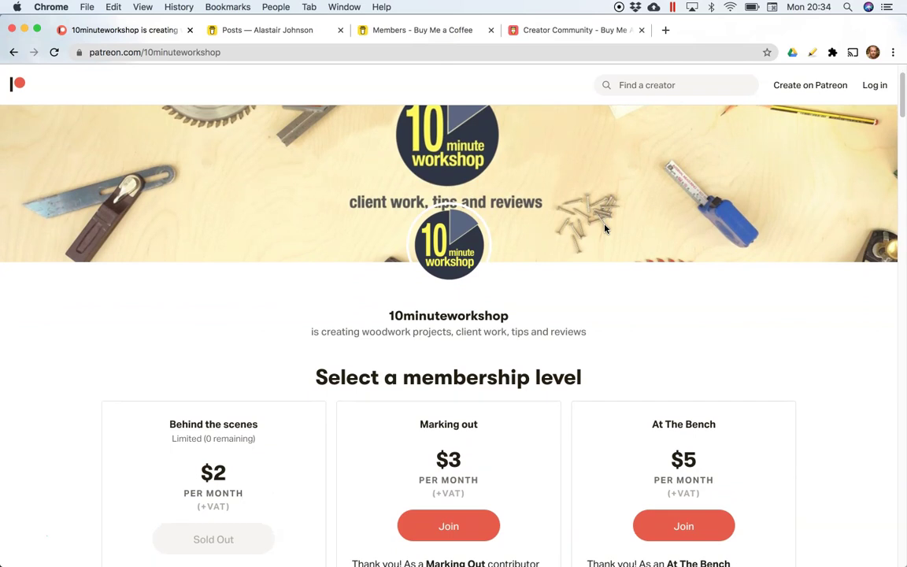
scroll(604, 228, "down", 4)
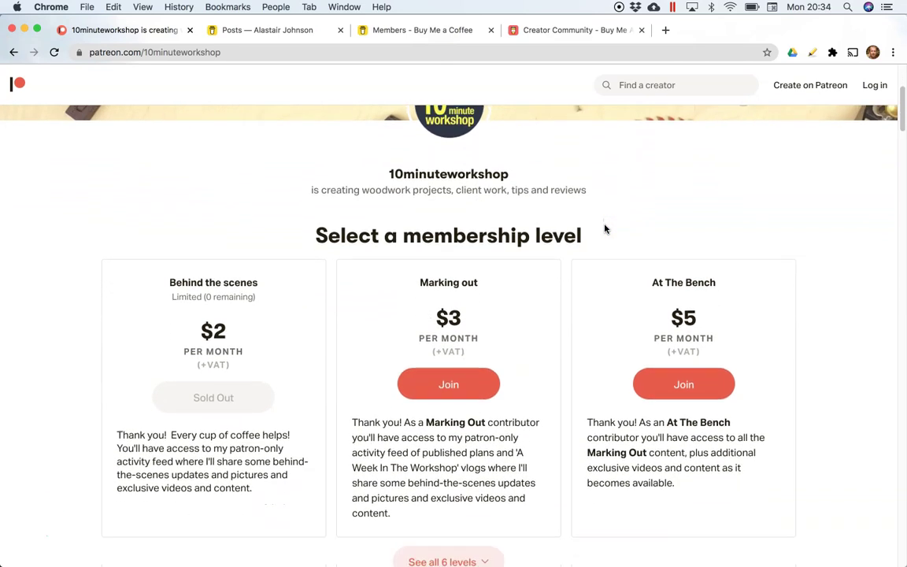
scroll(604, 229, "down", 9)
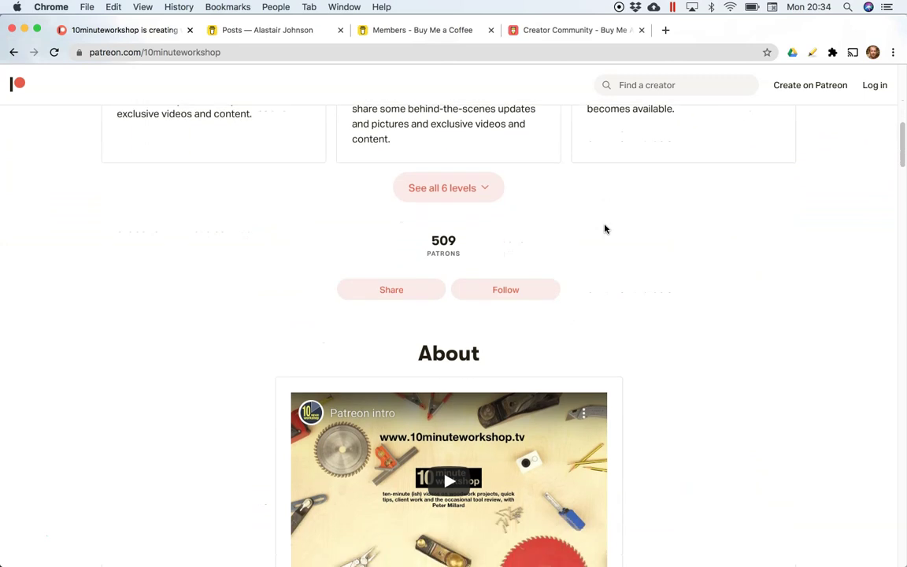
Look through 10minuteworkshop's About section, goals and recent posts, including the locked patron-only ones.
scroll(604, 228, "down", 3)
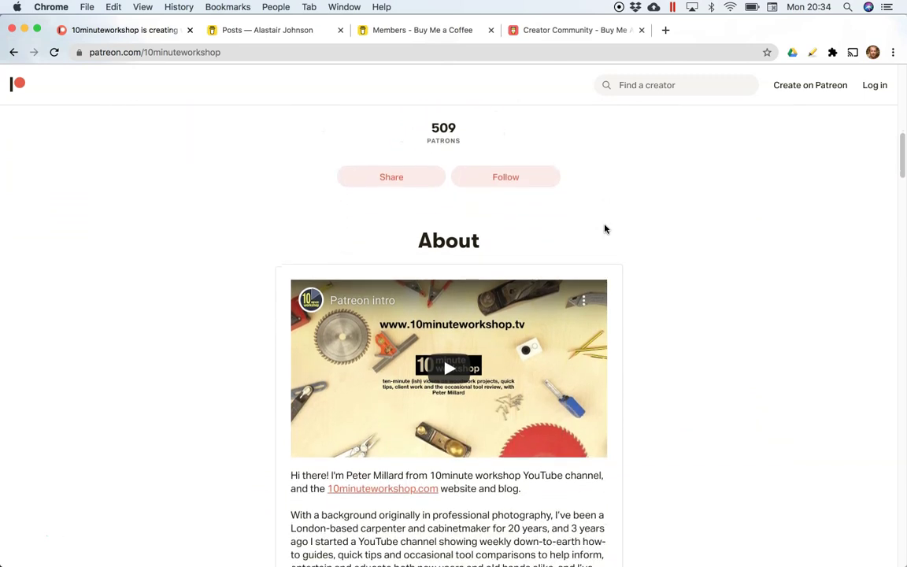
scroll(605, 229, "down", 8)
scroll(604, 229, "down", 15)
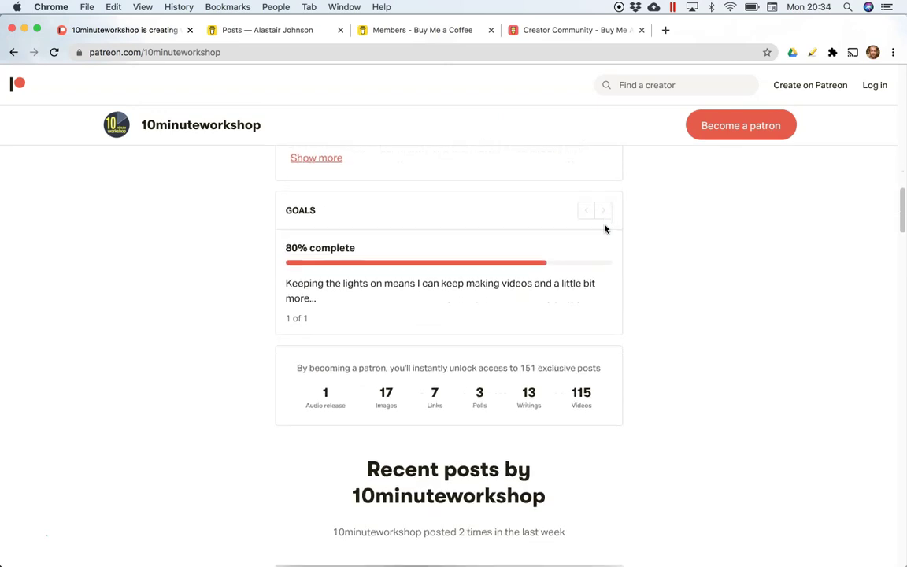
scroll(605, 229, "down", 5)
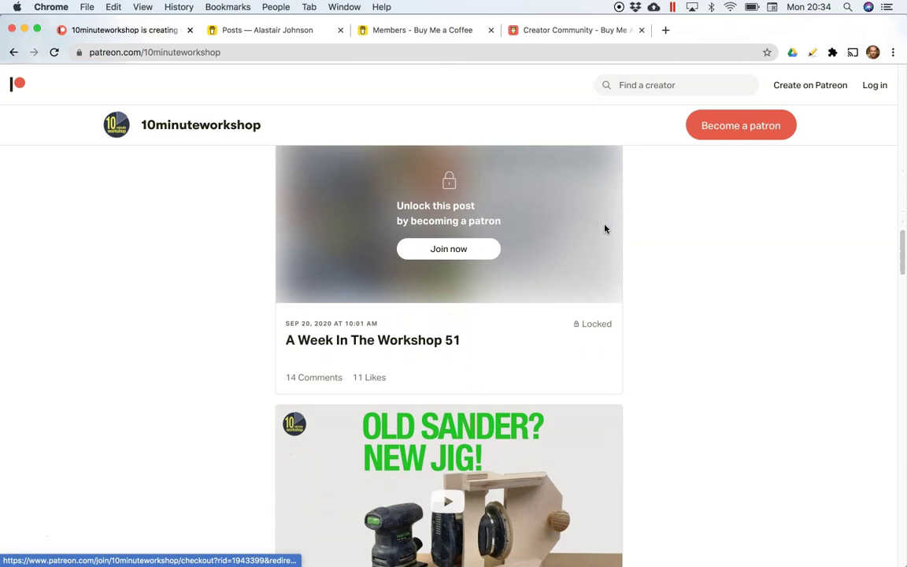
scroll(605, 229, "down", 6)
scroll(605, 229, "down", 9)
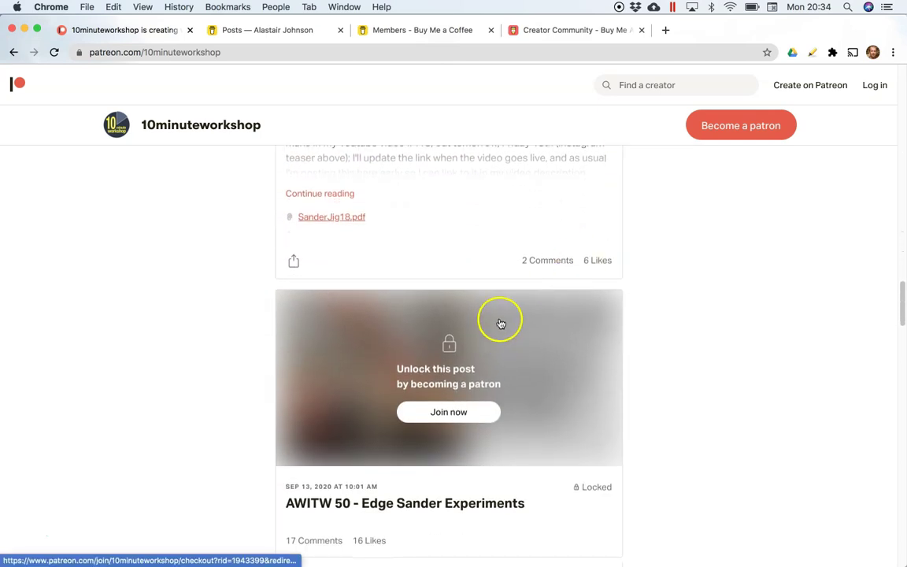
scroll(551, 261, "up", 6)
scroll(557, 263, "down", 7)
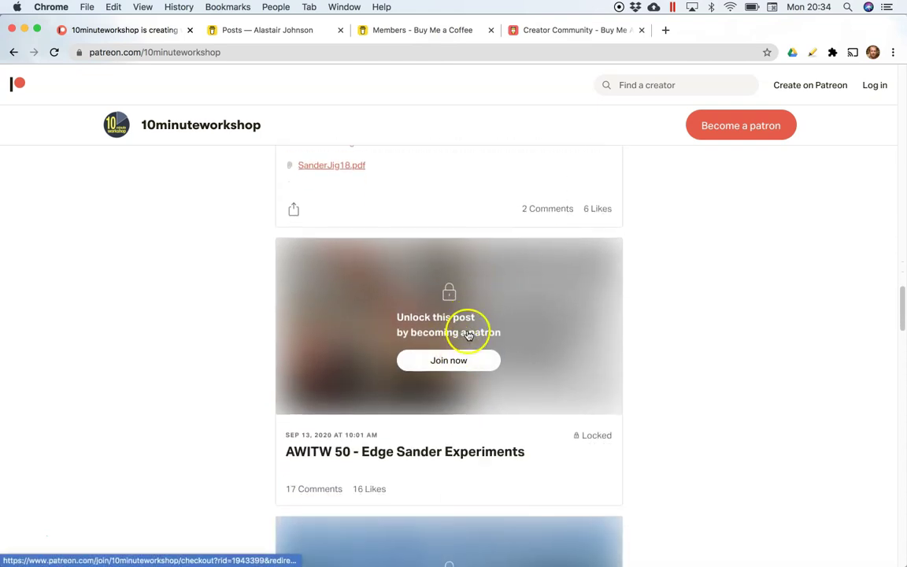
scroll(523, 311, "down", 1)
scroll(524, 312, "down", 6)
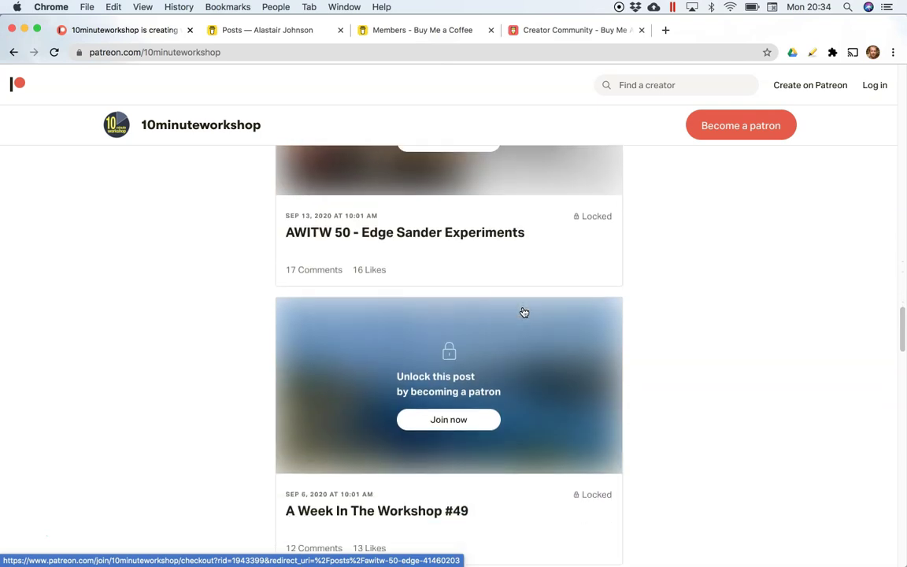
scroll(524, 313, "up", 20)
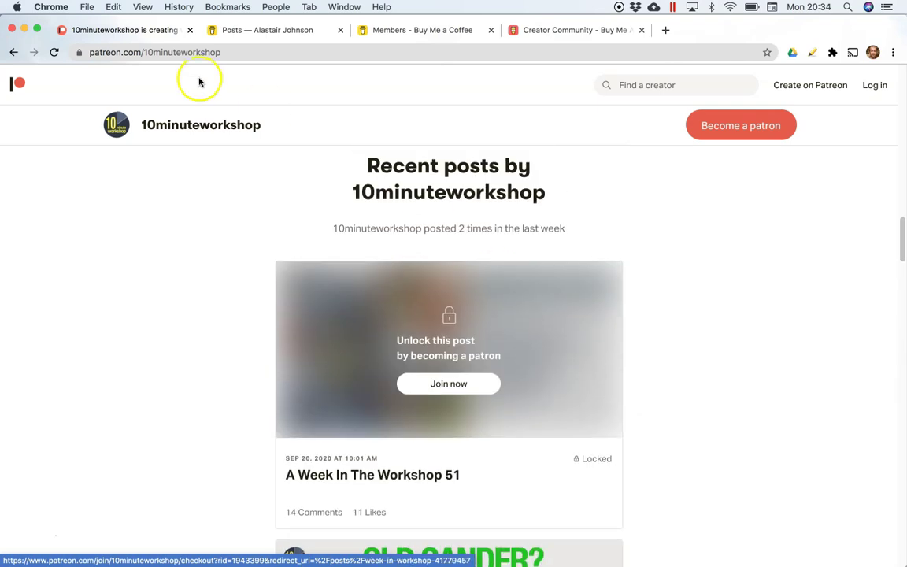
Switch to Safari and browse the creator categories on Buy Me a Coffee's Explore creators page, such as #music and #k-pop.
left_click(254, 31)
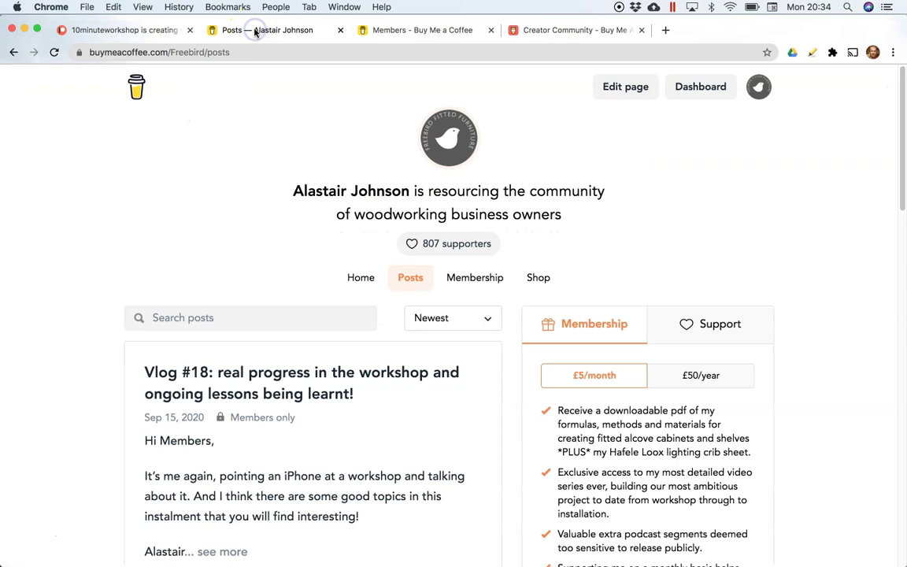
key("ctrl+Up")
left_click(309, 302)
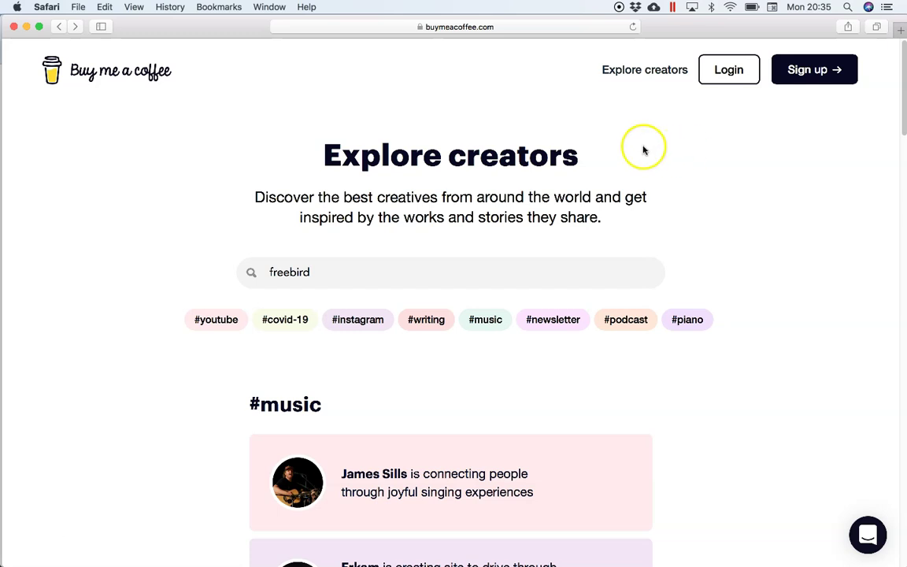
scroll(677, 143, "down", 5)
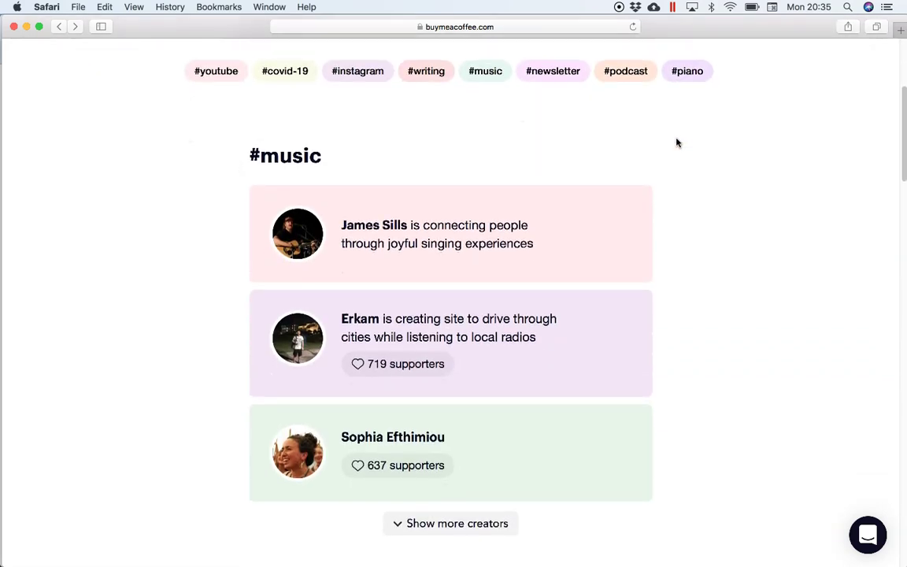
scroll(678, 142, "down", 7)
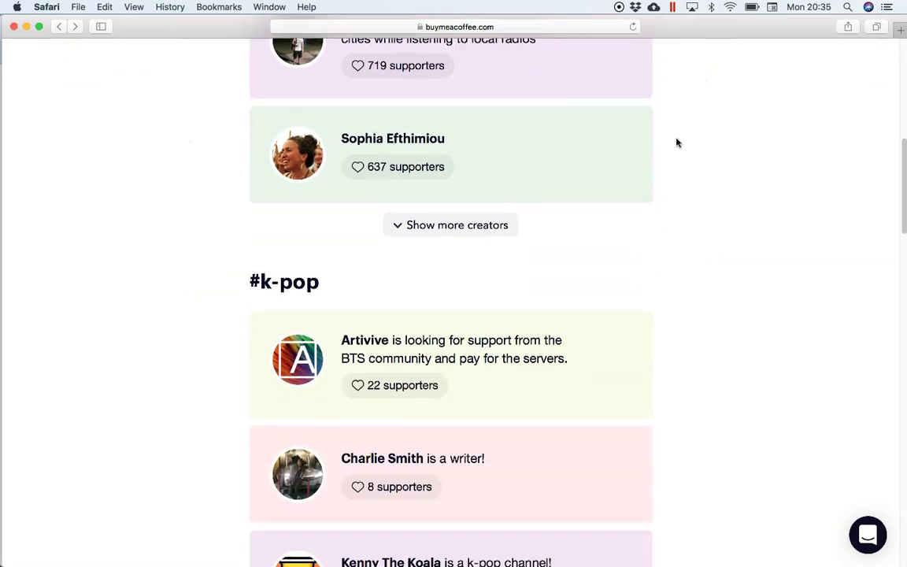
scroll(677, 143, "down", 2)
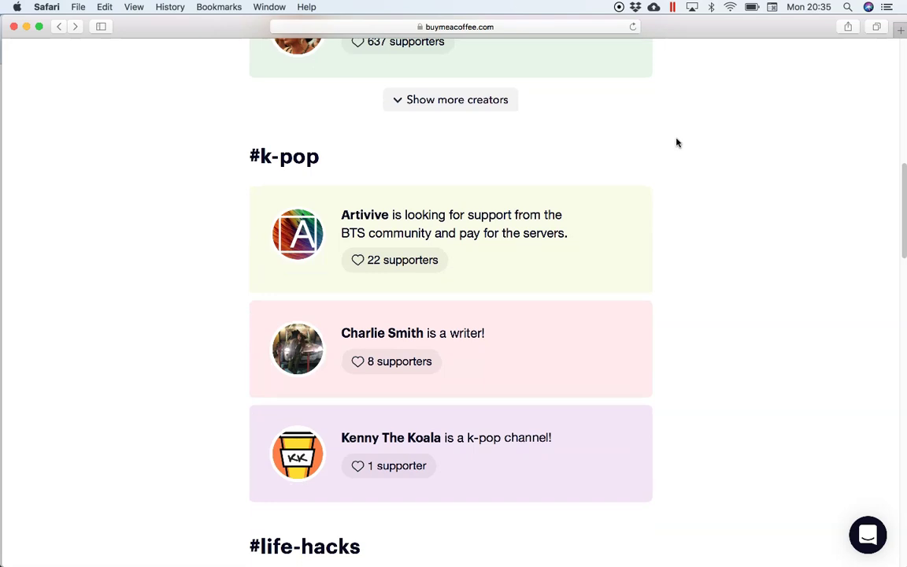
scroll(677, 143, "up", 10)
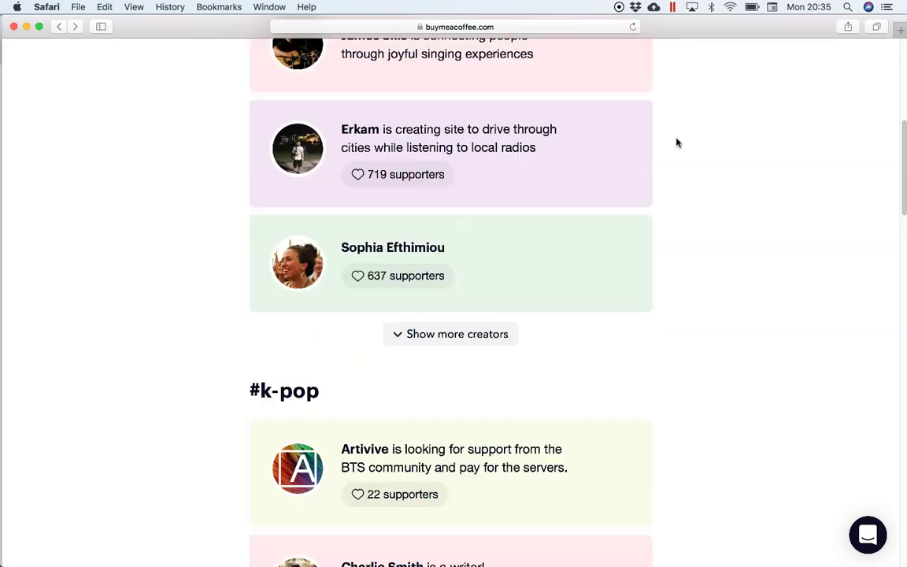
scroll(678, 142, "up", 5)
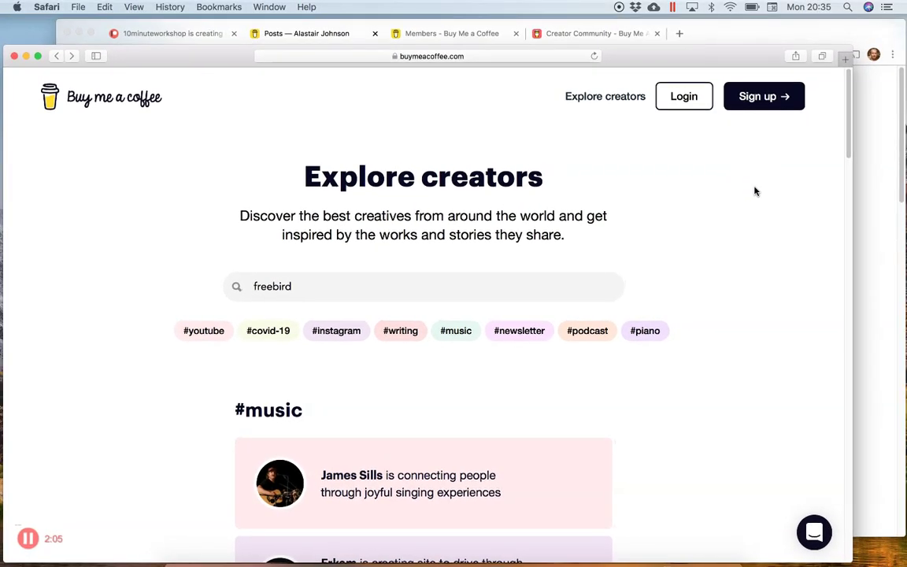
key("ctrl+Up")
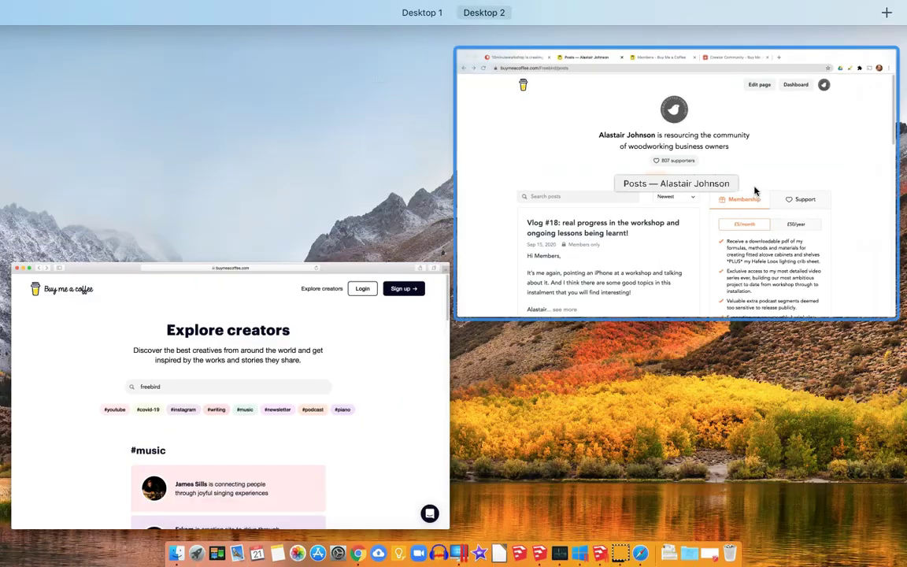
left_click(754, 191)
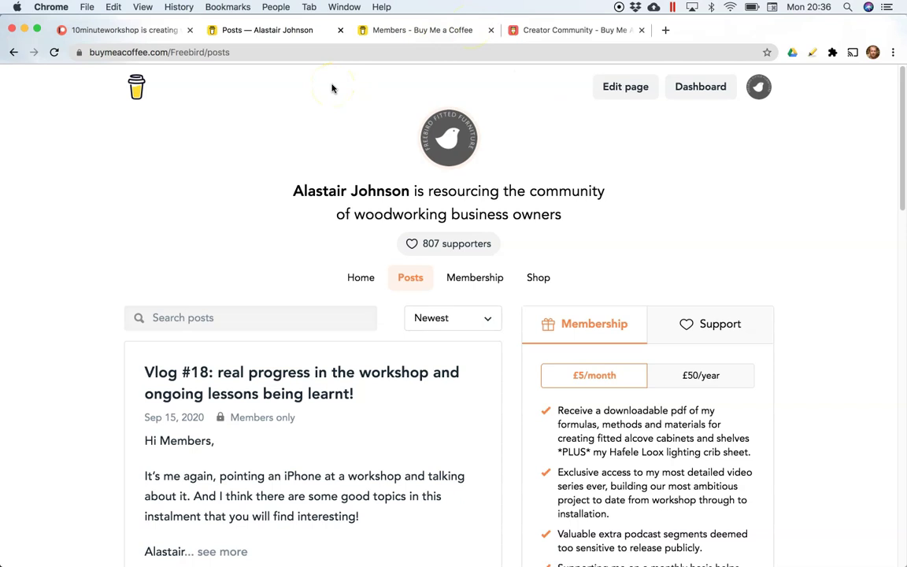
key("ctrl+Up")
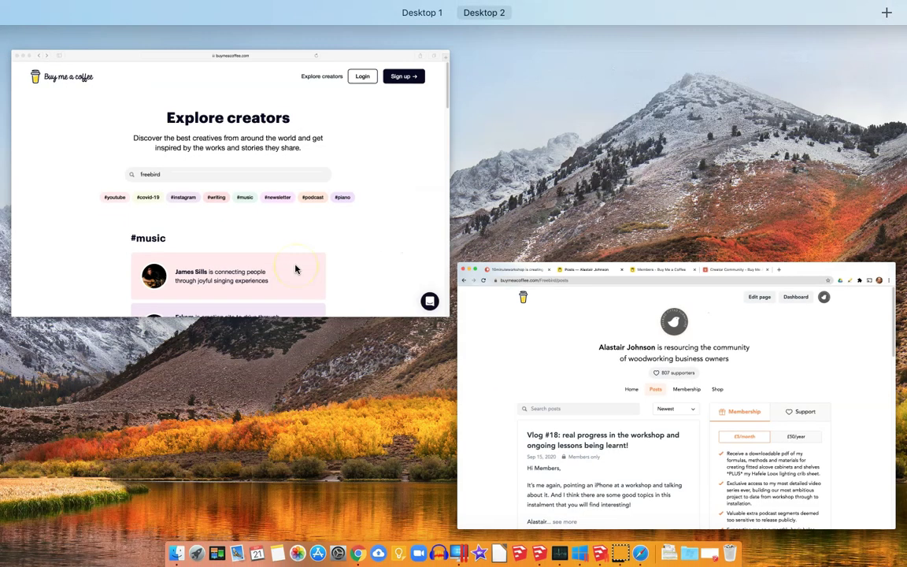
left_click(295, 269)
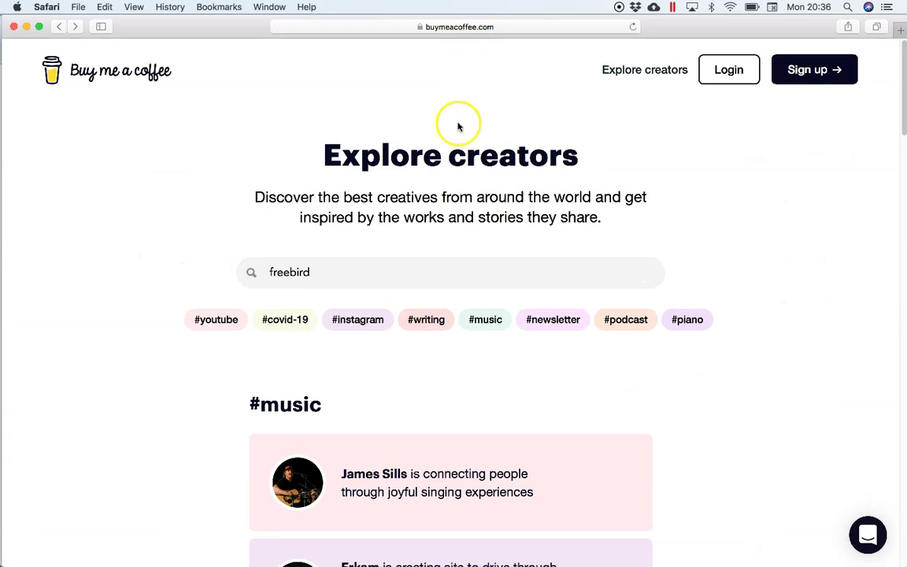
Open the woodworking creator's page from the "freebird" search suggestions and expand its full introduction text.
left_click(334, 276)
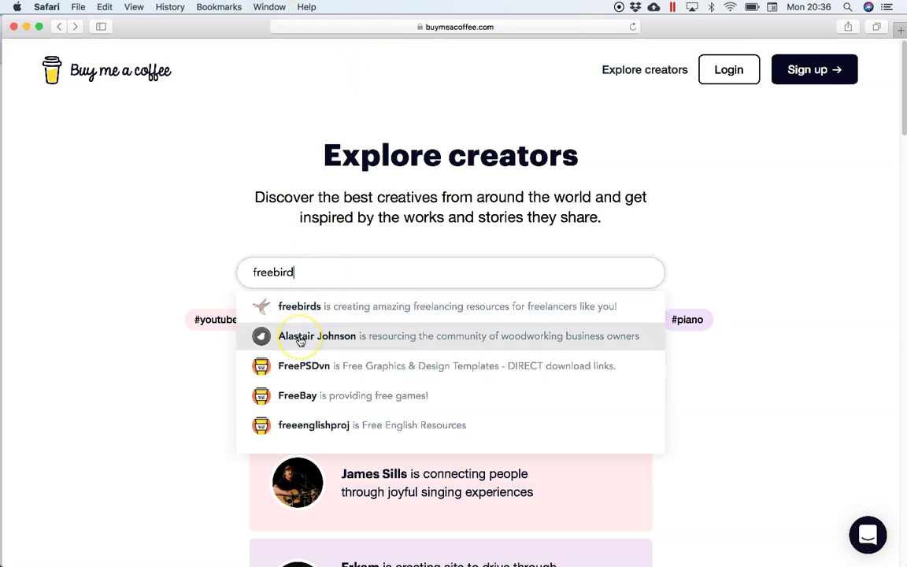
left_click(300, 340)
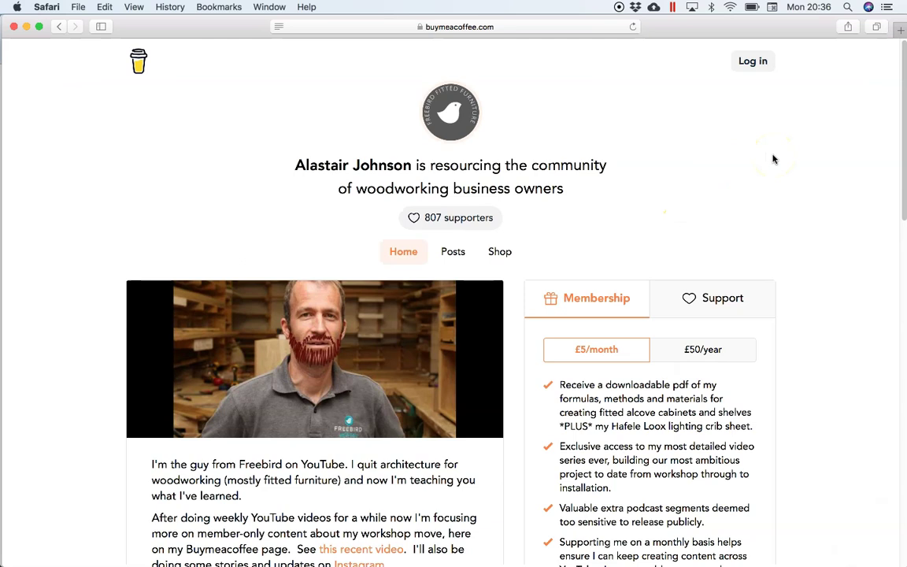
scroll(772, 159, "down", 3)
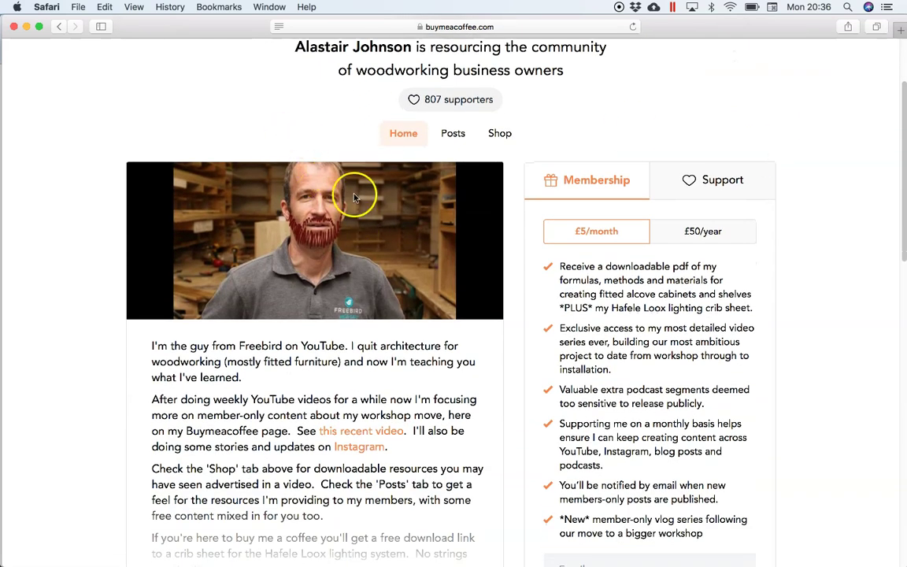
scroll(370, 311, "down", 3)
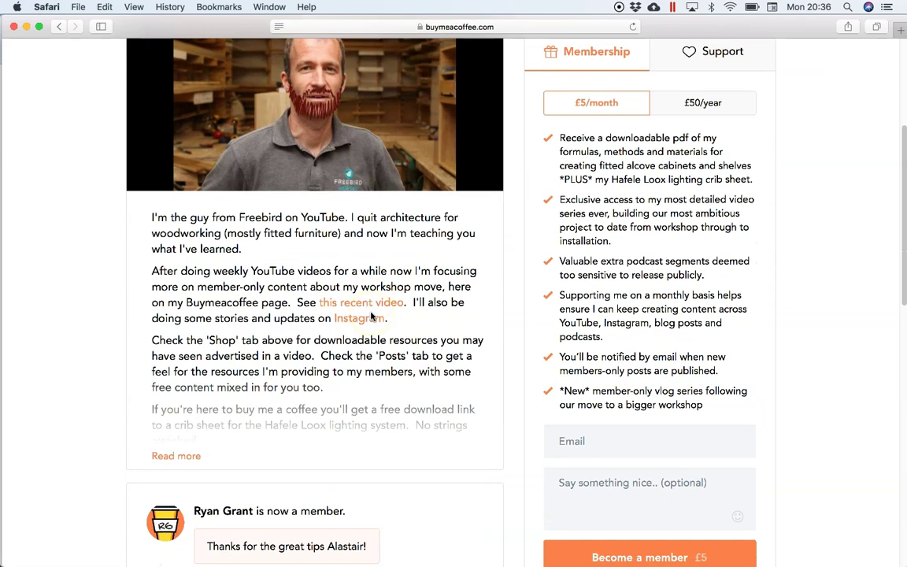
left_click(185, 455)
scroll(450, 304, "up", 3)
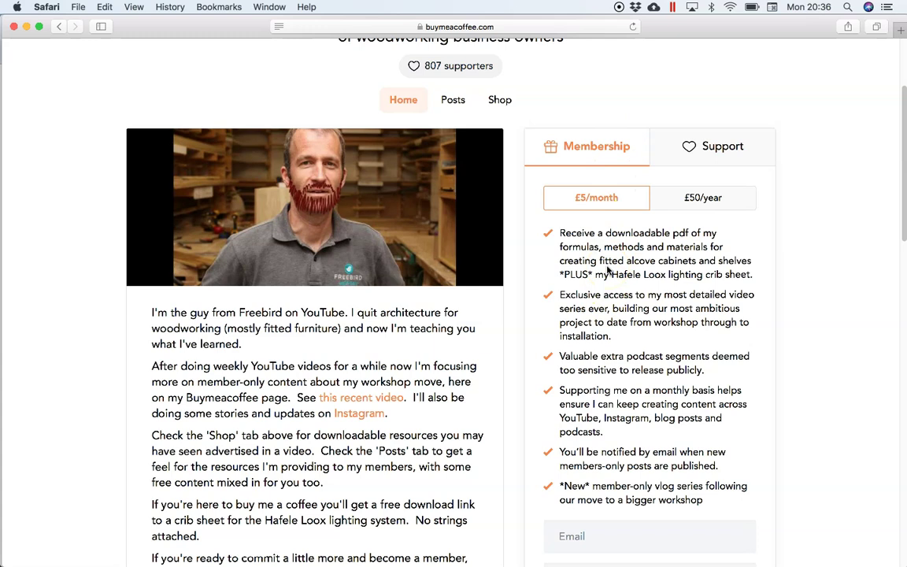
Show the one-off Support form, try a quantity of 3 coffees, and set it back to 1.
left_click(712, 145)
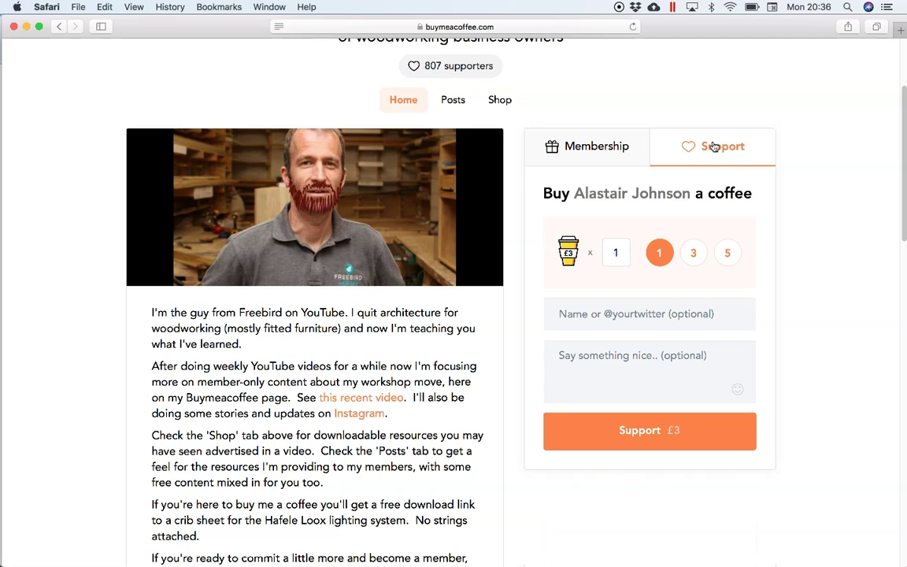
left_click(694, 253)
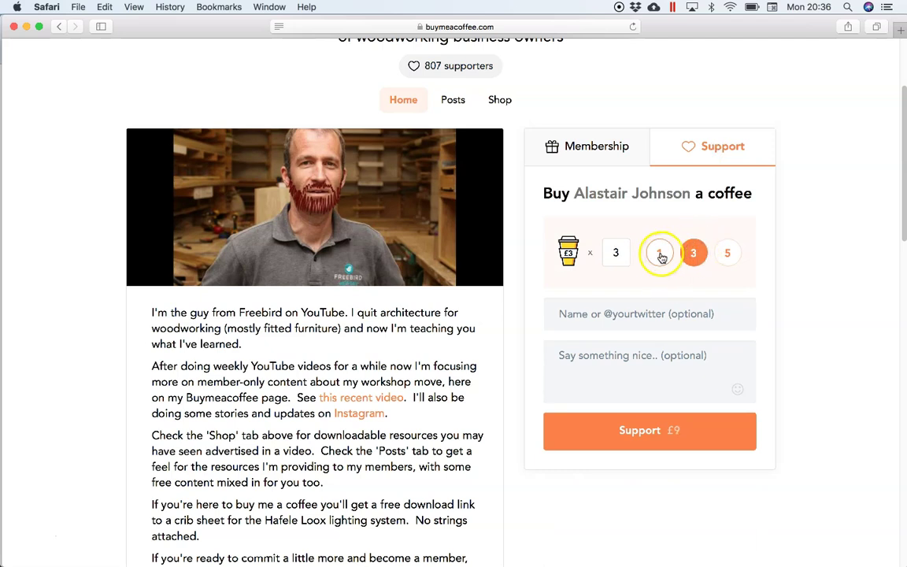
left_click(658, 253)
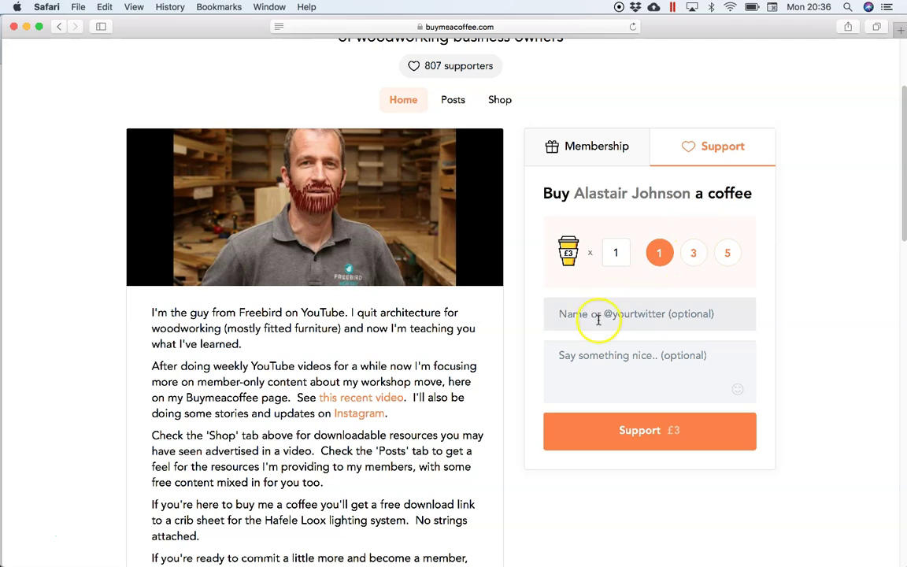
Reveal the private-message option by selecting the Support form's optional message field, and look through the supporter and member comments on the page.
left_click(596, 362)
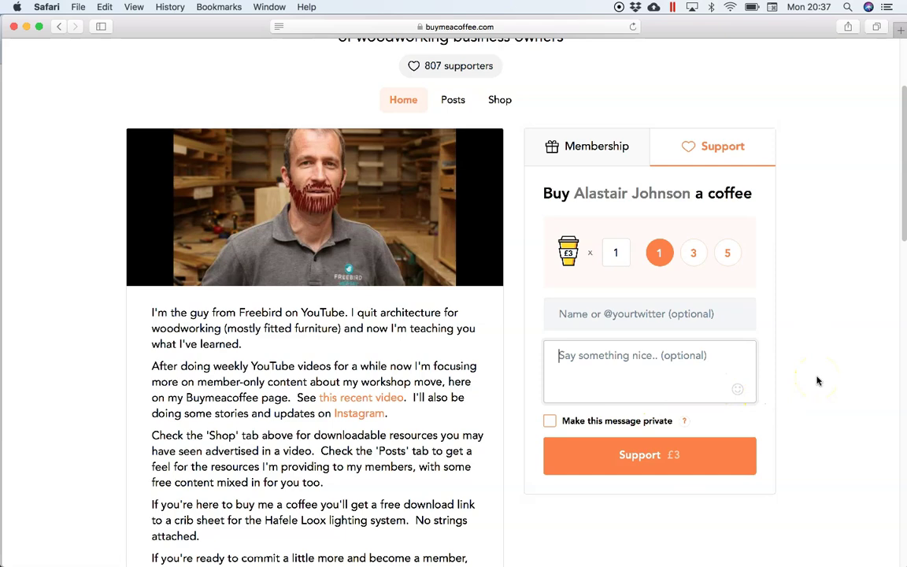
scroll(817, 381, "down", 5)
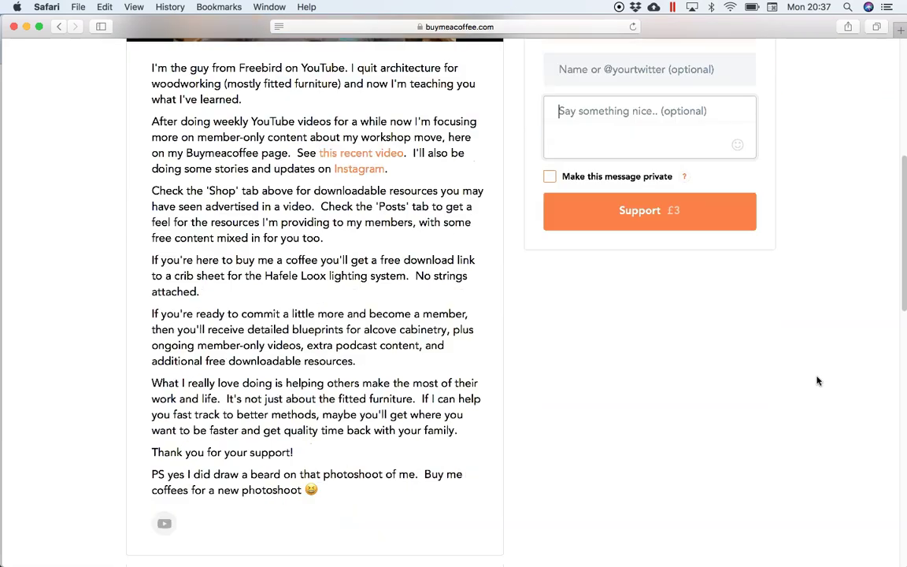
scroll(818, 381, "down", 8)
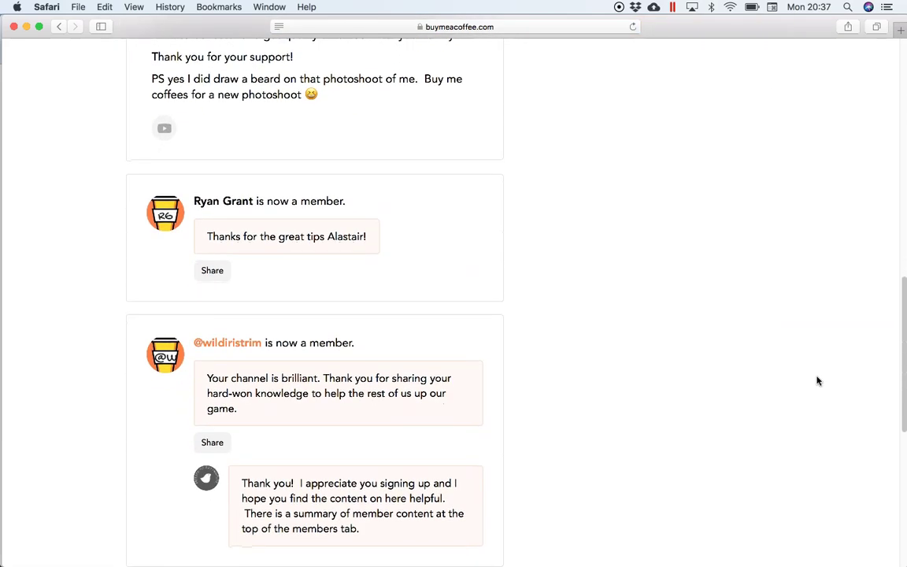
scroll(817, 381, "down", 1)
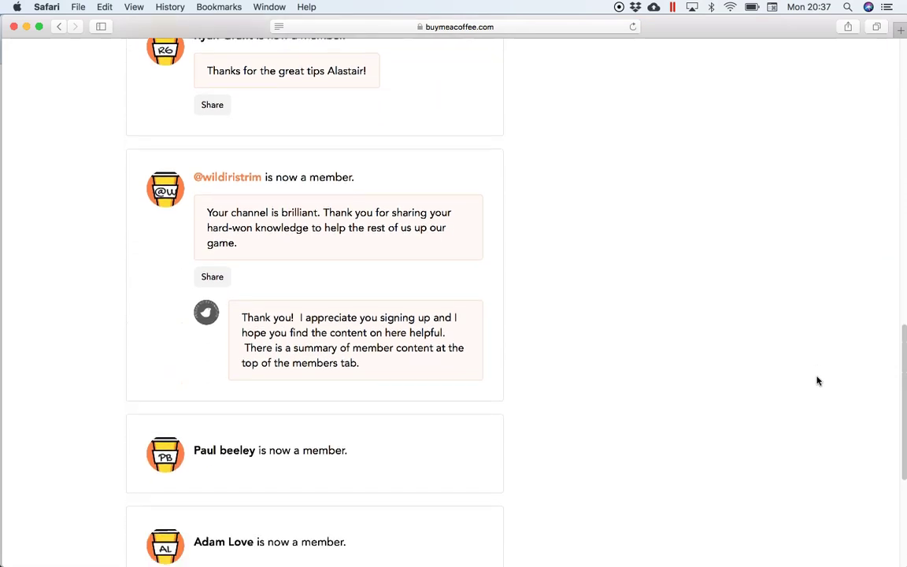
scroll(818, 381, "down", 1)
scroll(817, 381, "down", 5)
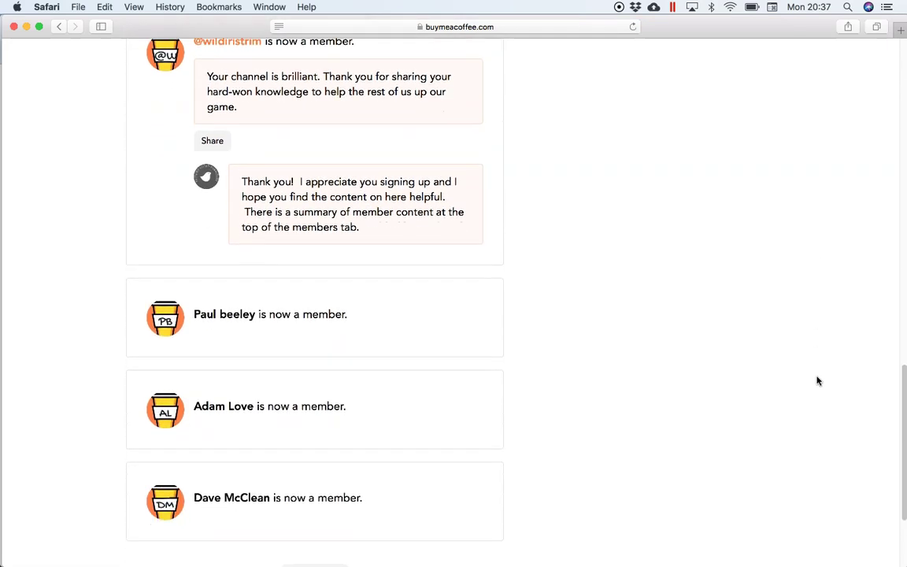
scroll(818, 381, "up", 10)
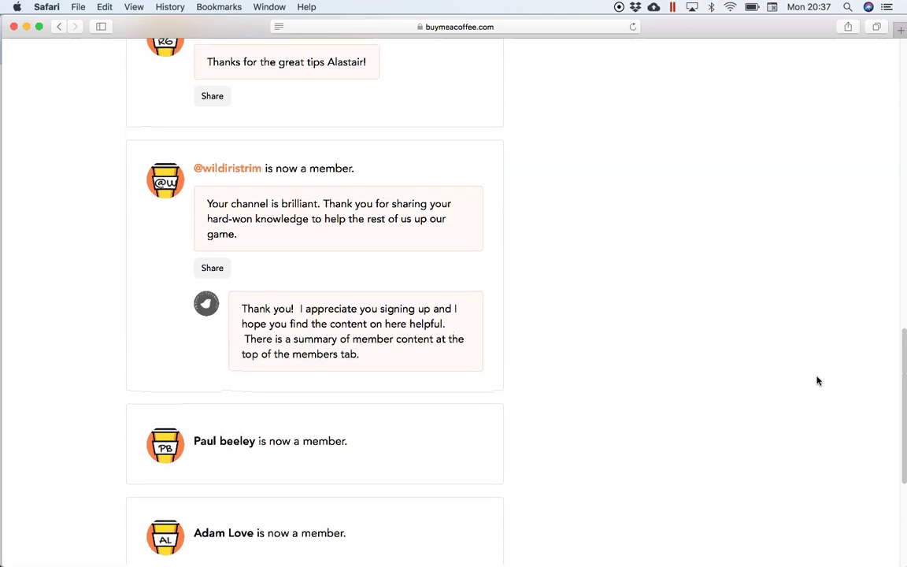
scroll(817, 382, "up", 1)
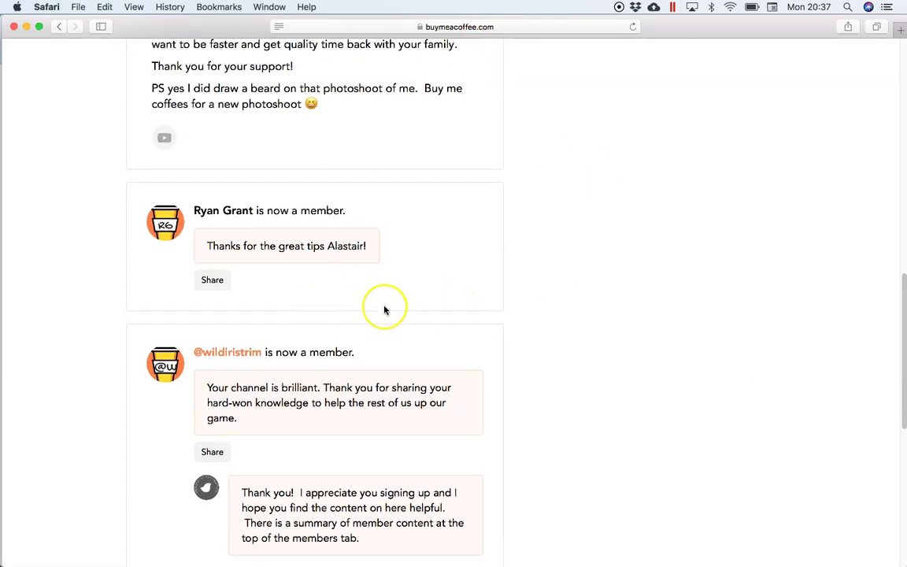
Switch to Chrome and examine the supporter comments on the Freebird Home page as seen when signed in as its creator.
key("ctrl+Up")
left_click(451, 234)
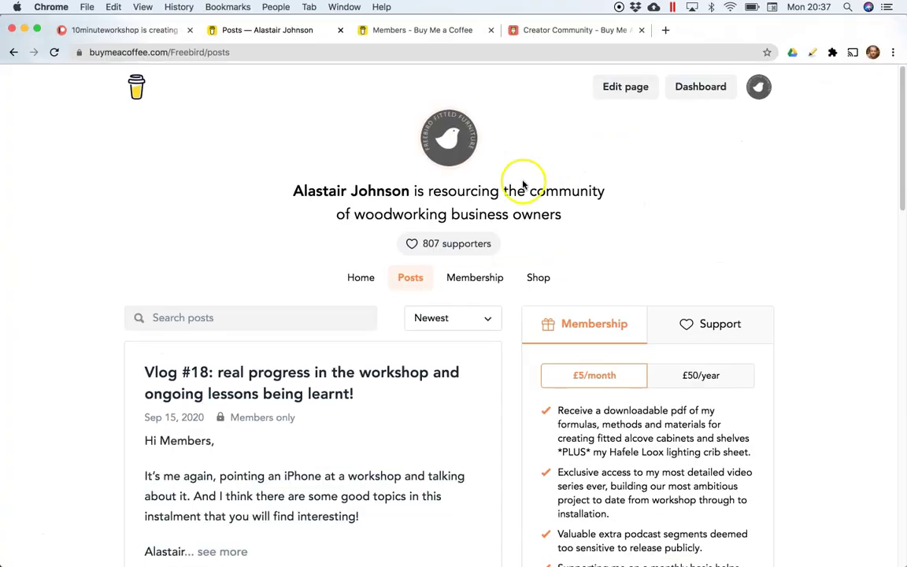
left_click(362, 280)
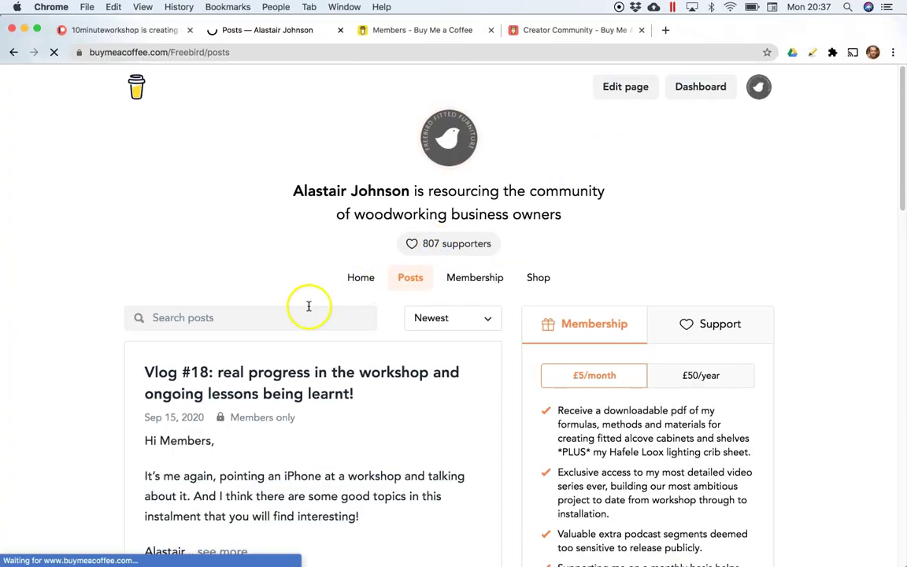
scroll(360, 277, "down", 10)
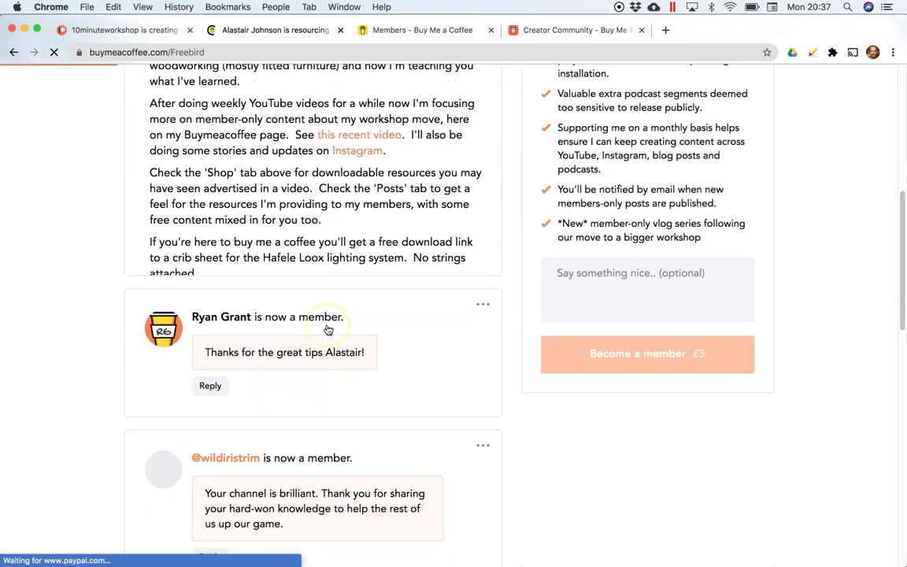
scroll(328, 329, "down", 5)
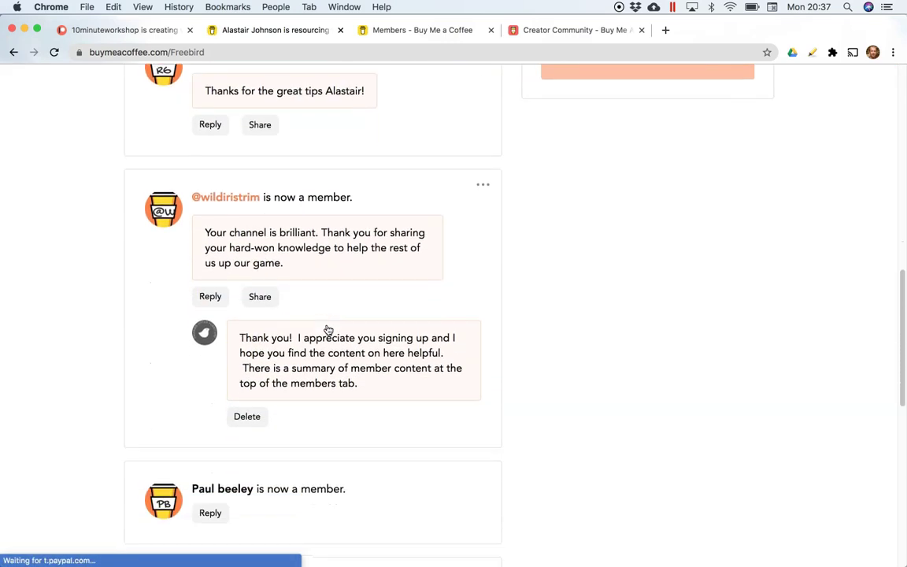
scroll(328, 329, "down", 5)
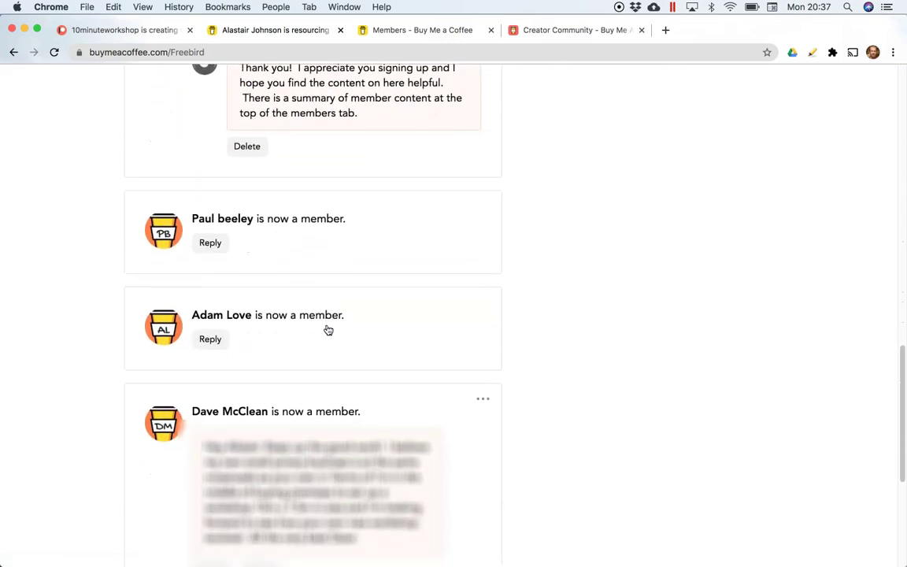
scroll(329, 330, "up", 4)
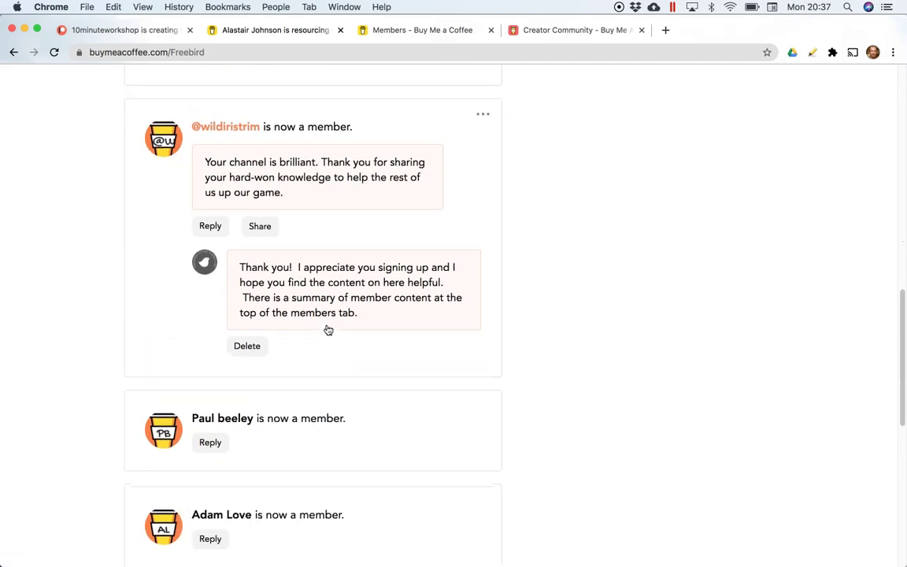
Switch back to Safari and show the Freebird page's Posts section with the locked Vlog #18 post and the membership benefits.
key("ctrl+Up")
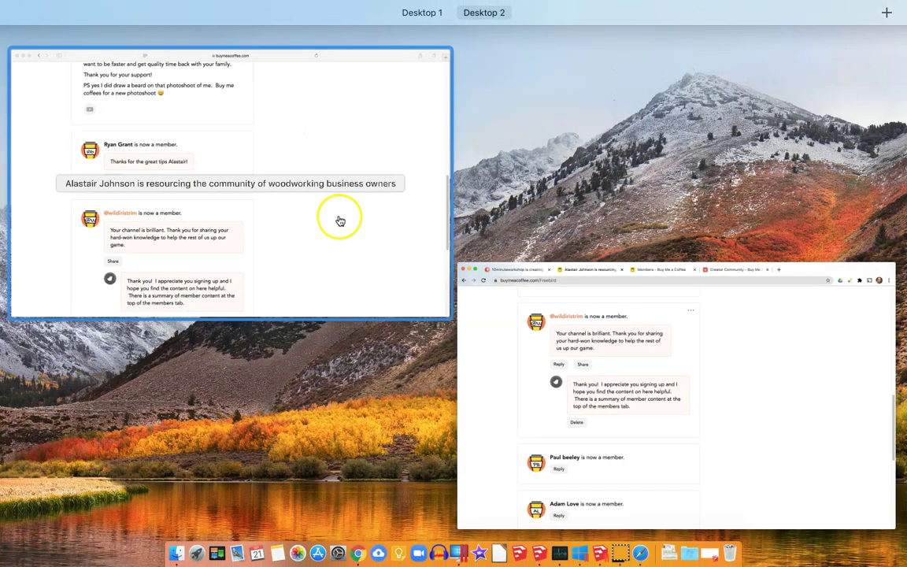
left_click(338, 219)
scroll(480, 293, "down", 8)
scroll(480, 293, "up", 20)
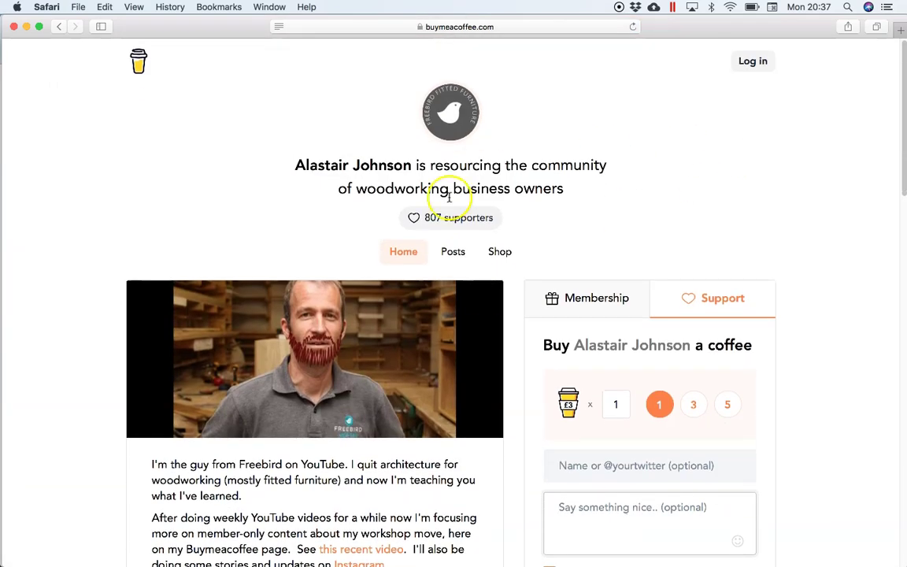
left_click(452, 260)
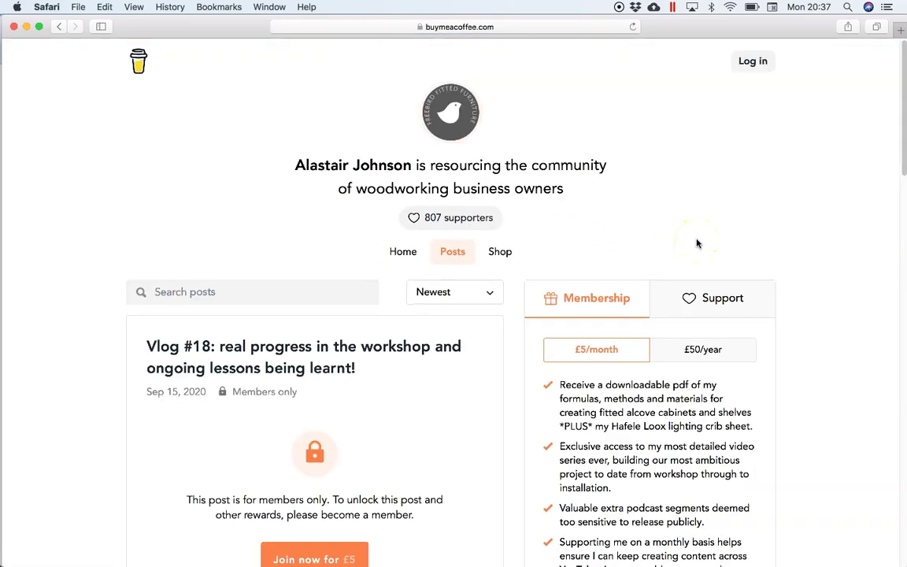
scroll(697, 244, "down", 5)
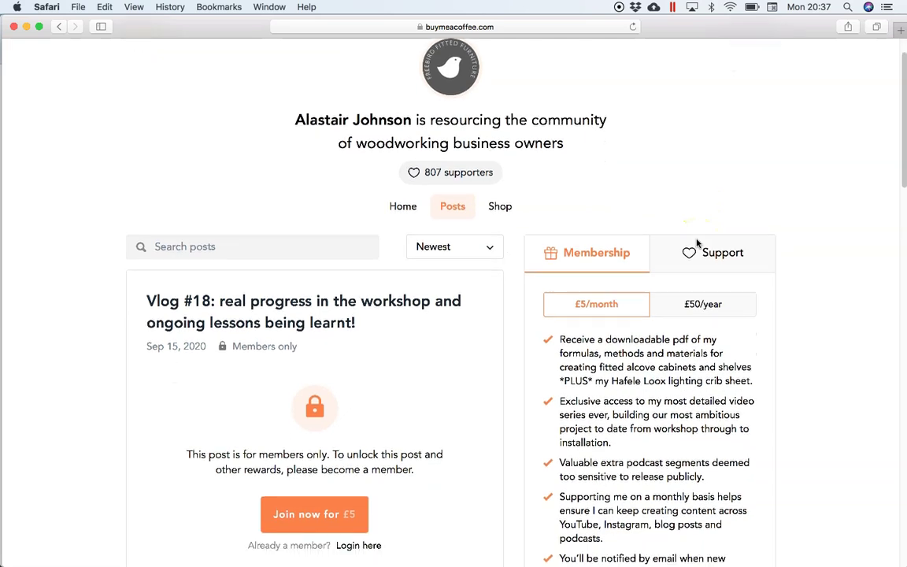
scroll(697, 244, "down", 5)
scroll(696, 244, "up", 3)
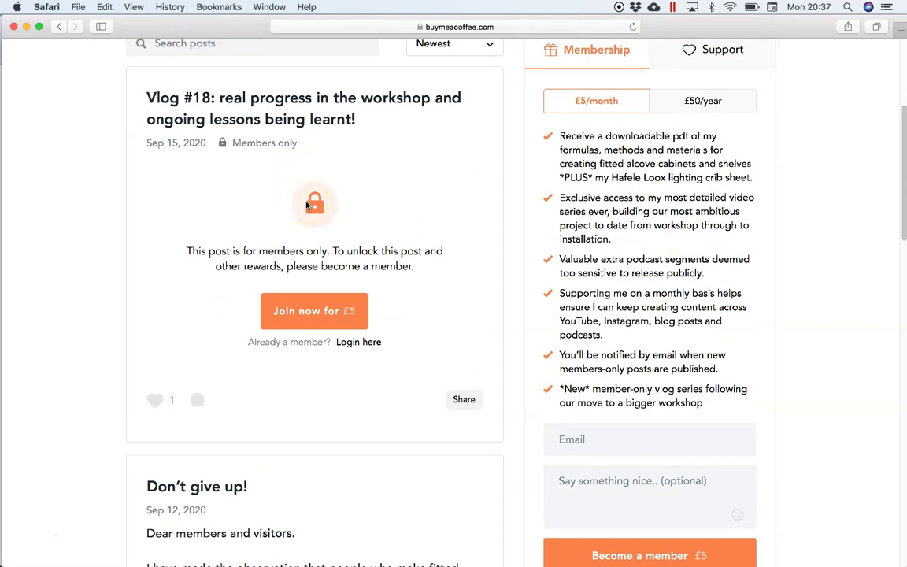
Look through the older public and members-only Freebird posts, loading more beyond Workshop Vlog #16, and return to the newest post.
scroll(404, 223, "down", 7)
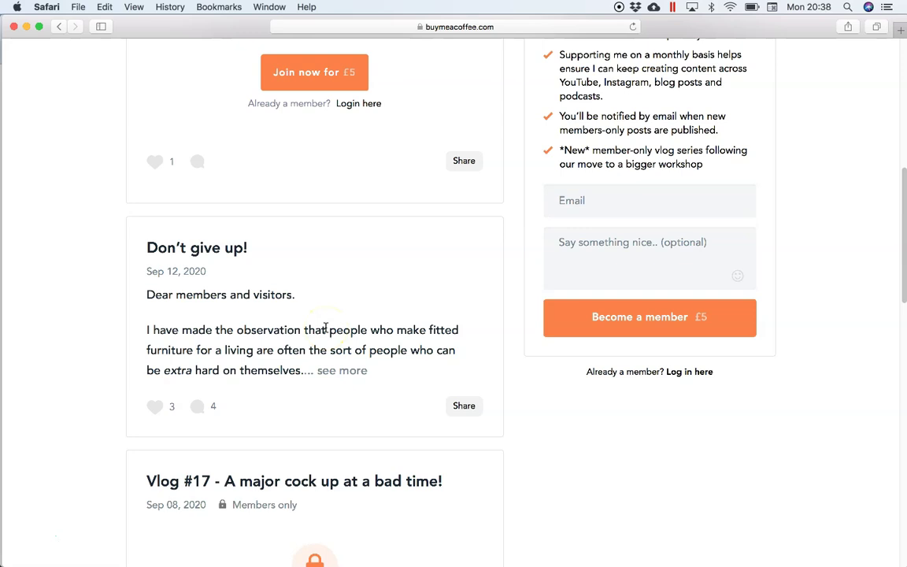
scroll(325, 328, "down", 4)
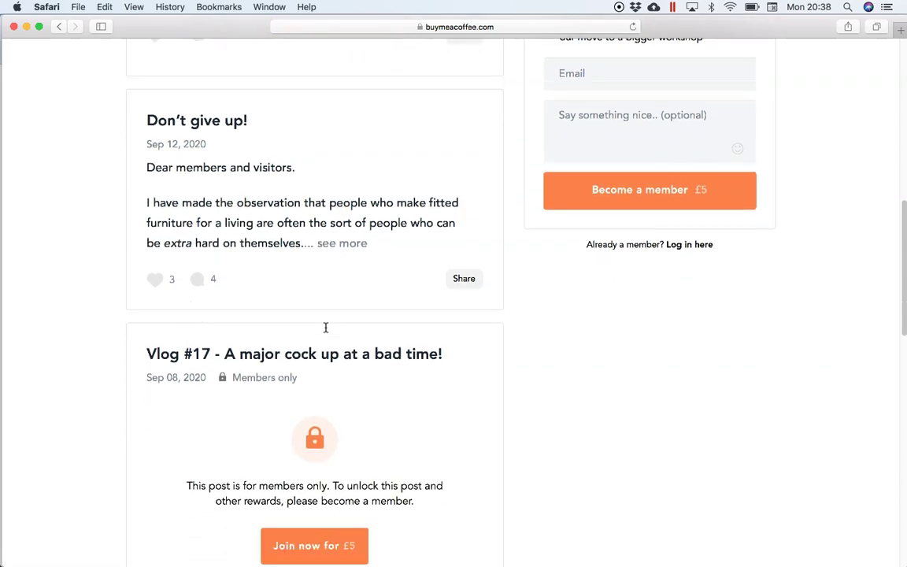
scroll(325, 328, "down", 10)
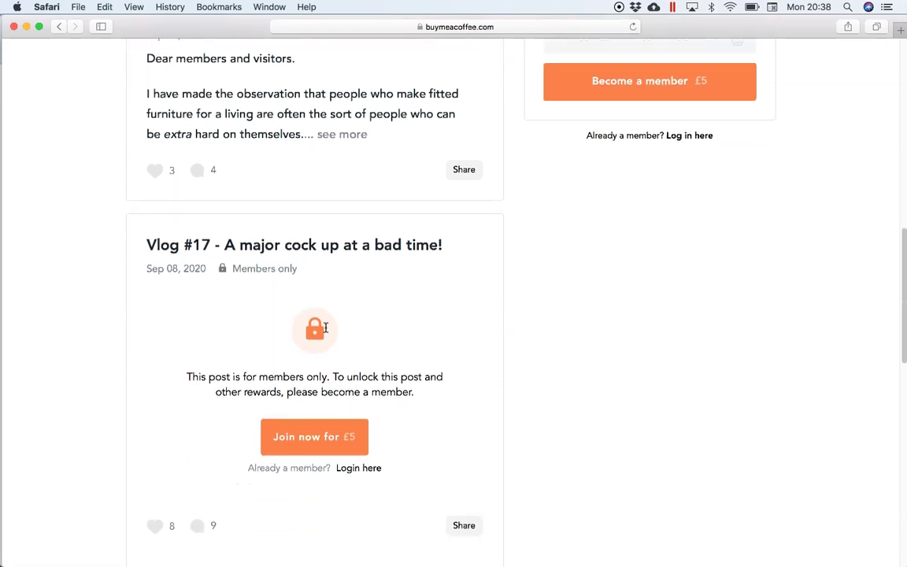
scroll(325, 328, "down", 4)
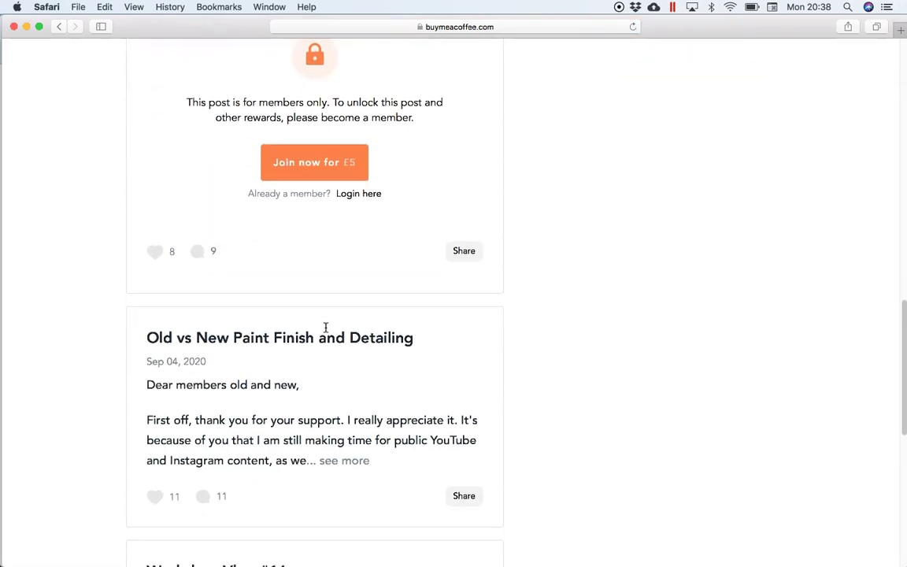
scroll(325, 328, "down", 4)
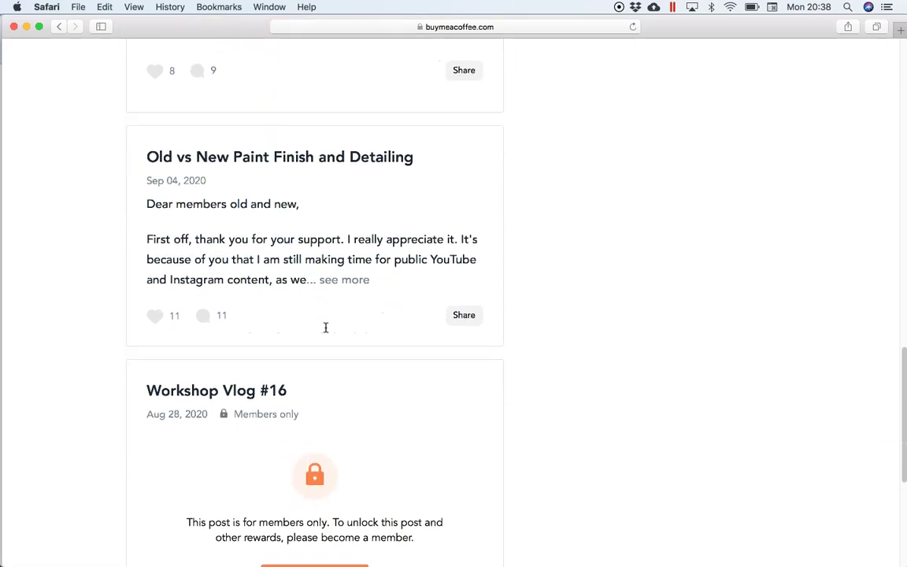
scroll(325, 328, "down", 10)
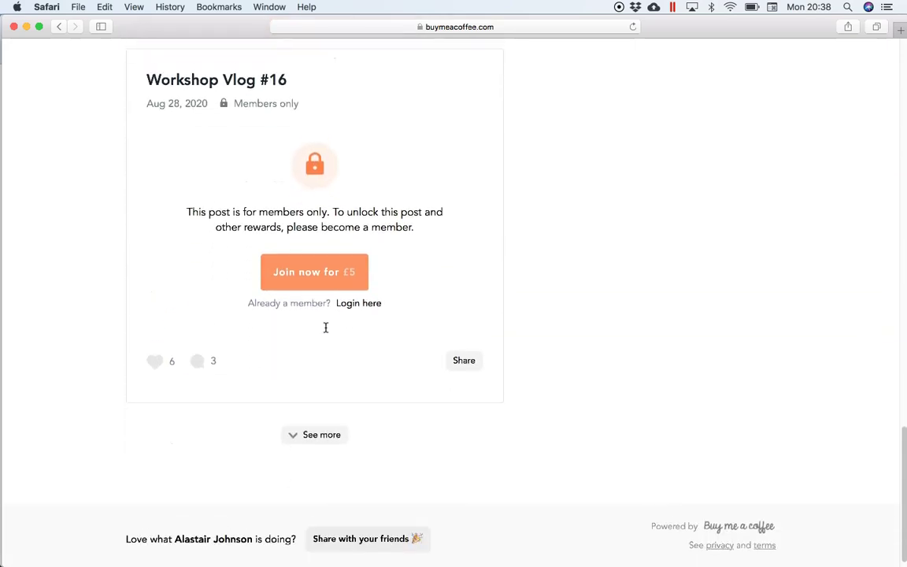
left_click(303, 430)
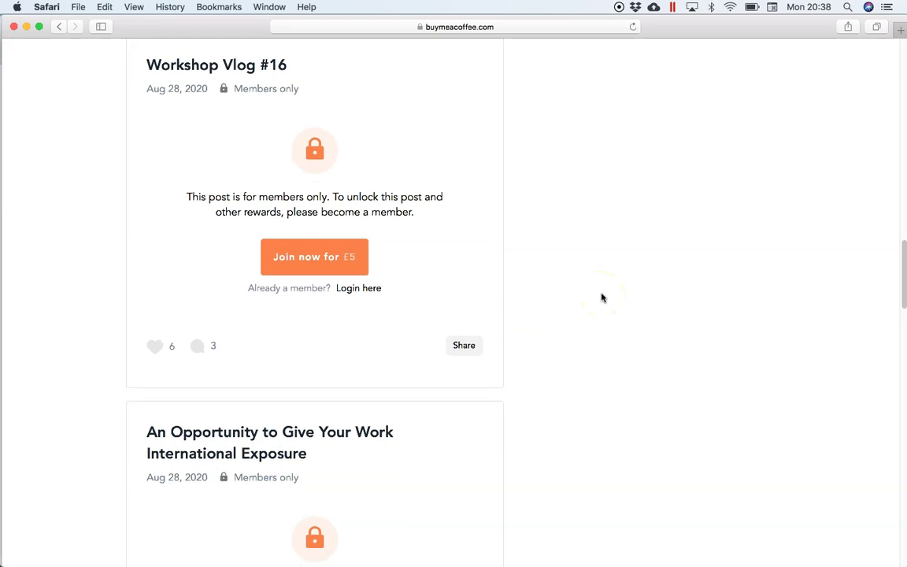
scroll(601, 297, "down", 5)
scroll(602, 297, "up", 15)
scroll(602, 297, "up", 10)
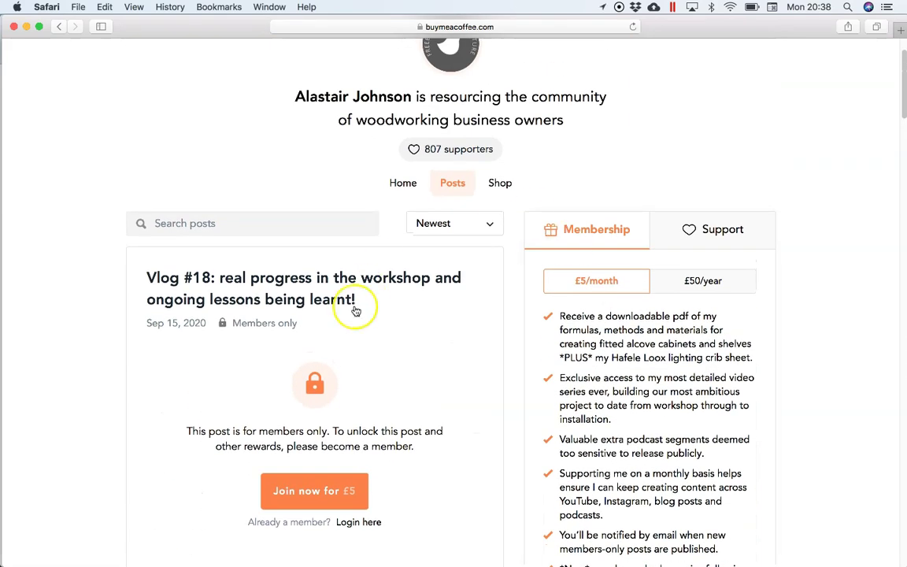
Switch to Chrome and compare the locked and public posts on 10minuteworkshop's Patreon page, including Edge Sanding Jig Templates.
key("ctrl+Up")
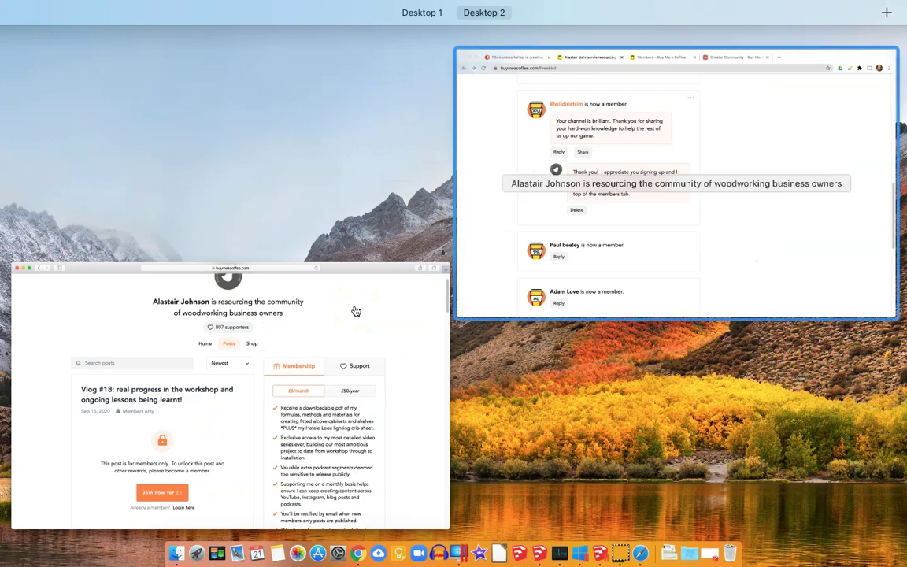
left_click(677, 197)
left_click(138, 31)
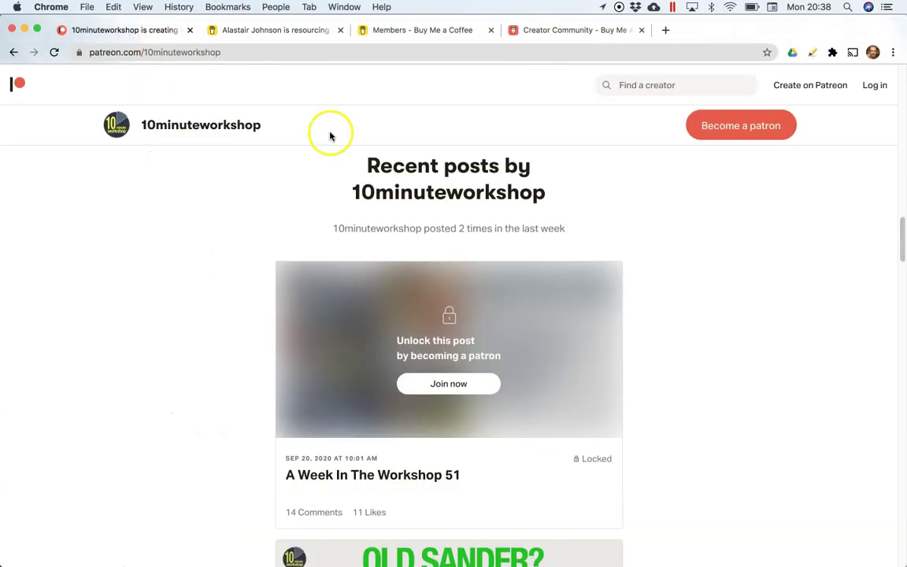
scroll(688, 311, "down", 5)
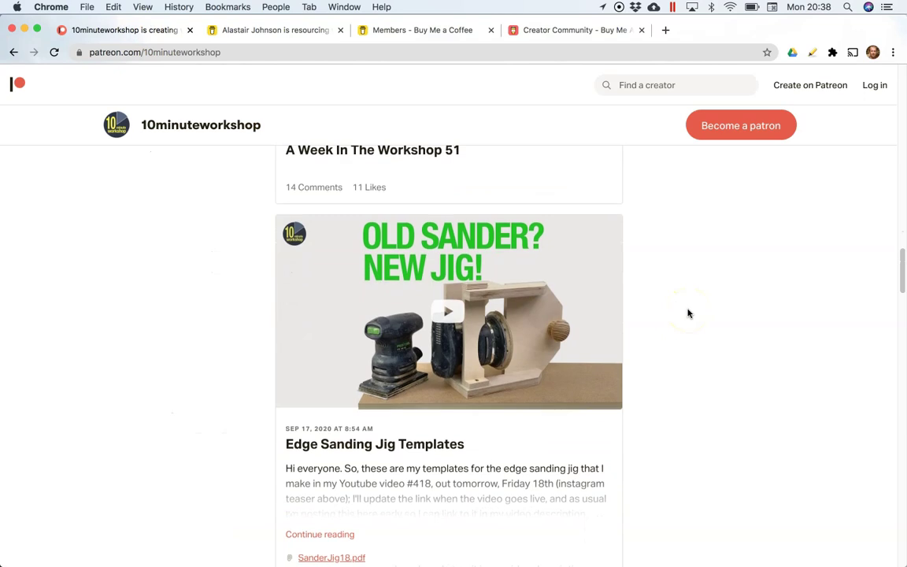
scroll(688, 312, "down", 3)
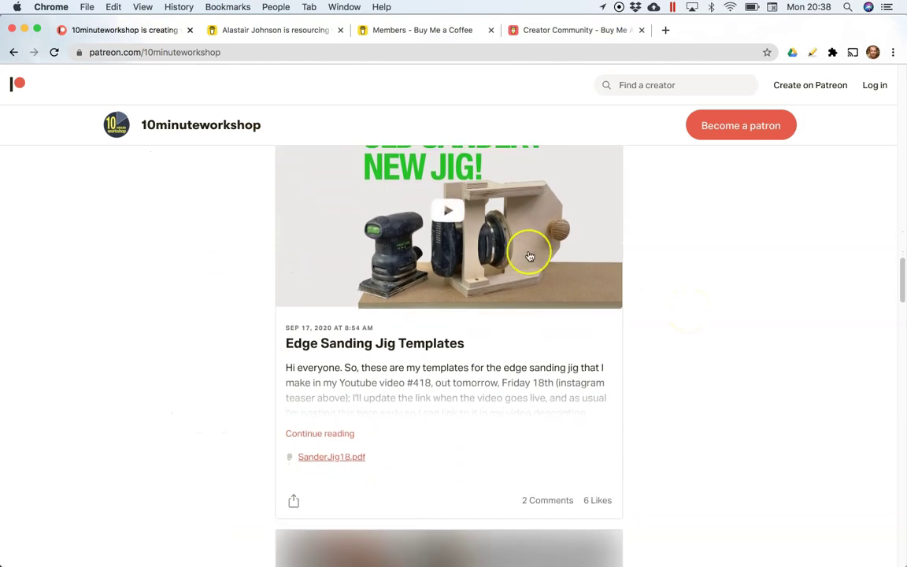
scroll(530, 253, "down", 4)
scroll(530, 255, "down", 7)
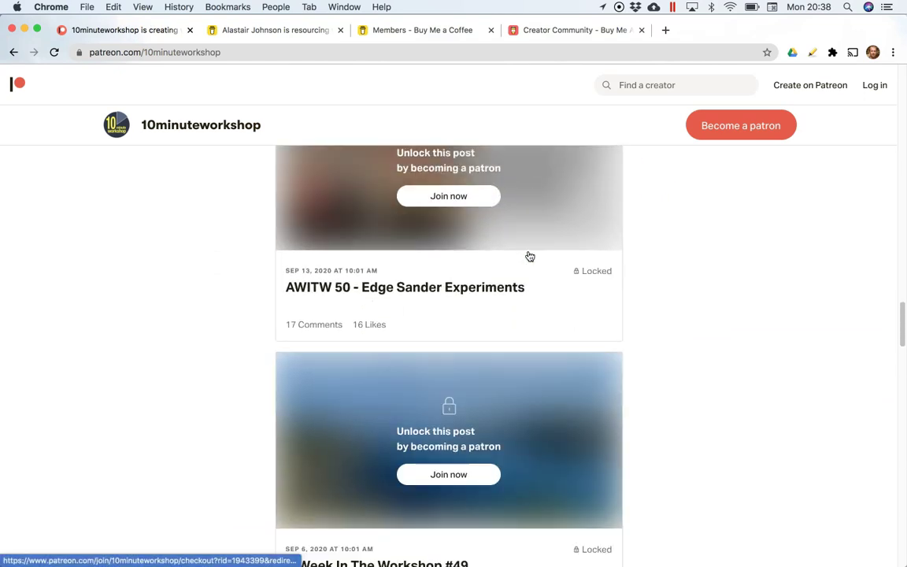
scroll(530, 256, "down", 4)
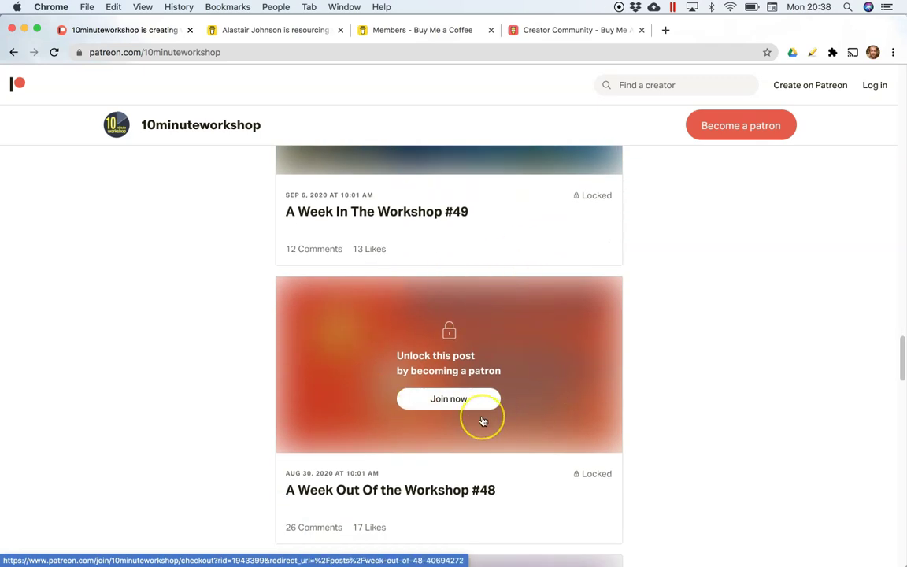
scroll(483, 420, "down", 2)
scroll(483, 421, "down", 5)
scroll(483, 422, "up", 14)
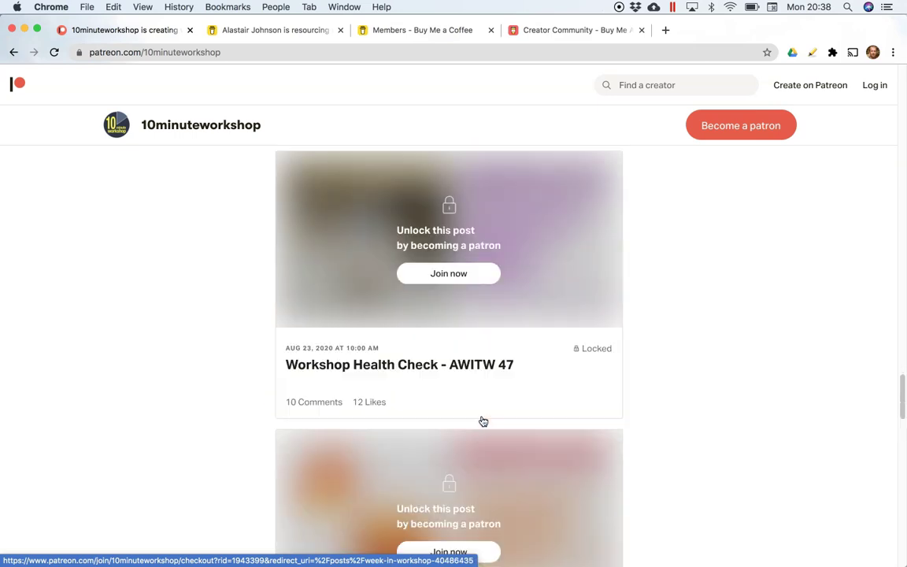
scroll(482, 421, "up", 7)
left_click(421, 377)
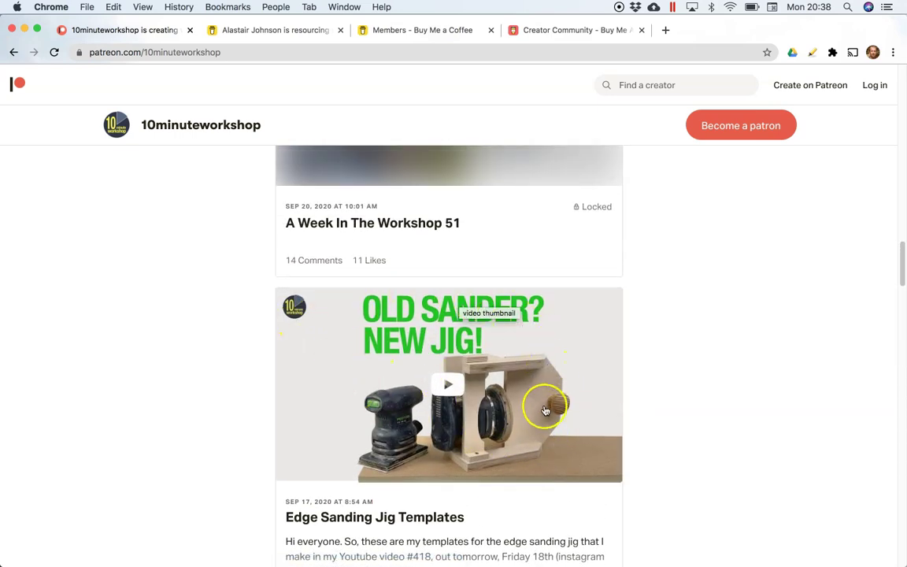
Leave 10minuteworkshop's Patreon page for the creator's view of the Freebird Buy Me a Coffee page and open its Membership section.
left_click(408, 32)
left_click(270, 30)
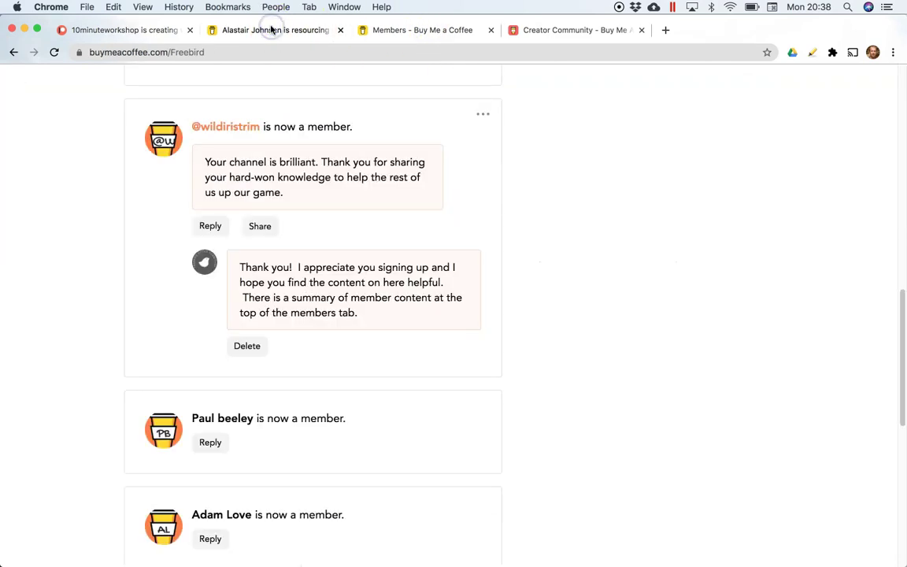
left_click(153, 32)
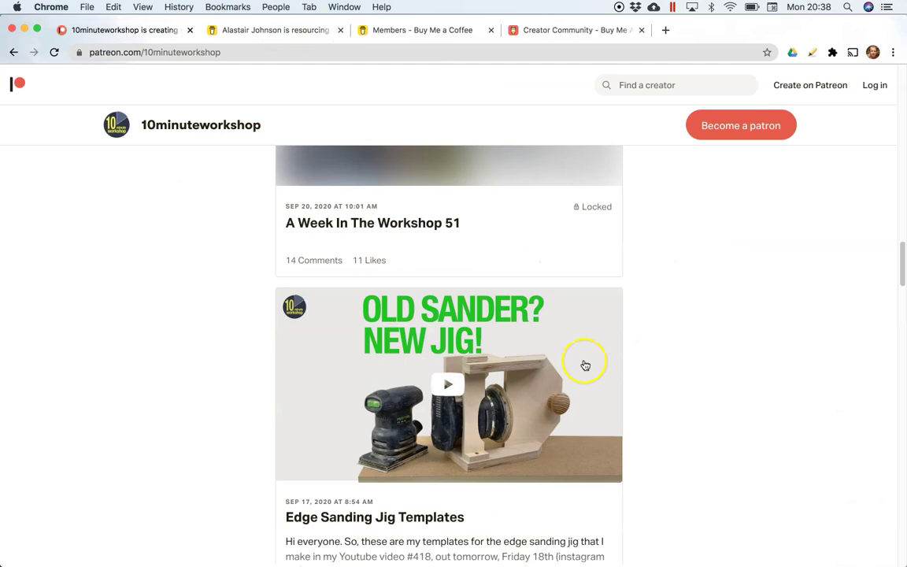
left_click(292, 31)
scroll(405, 179, "up", 15)
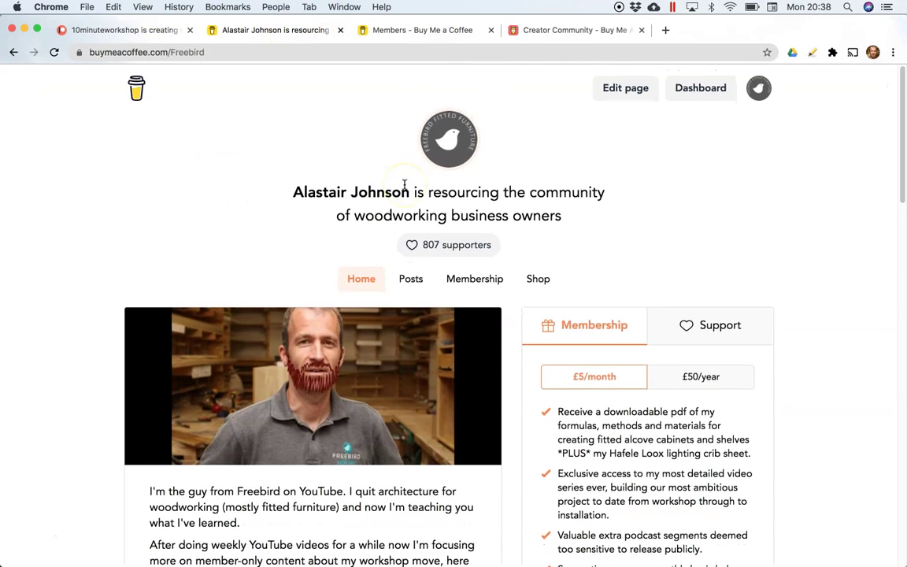
left_click(415, 279)
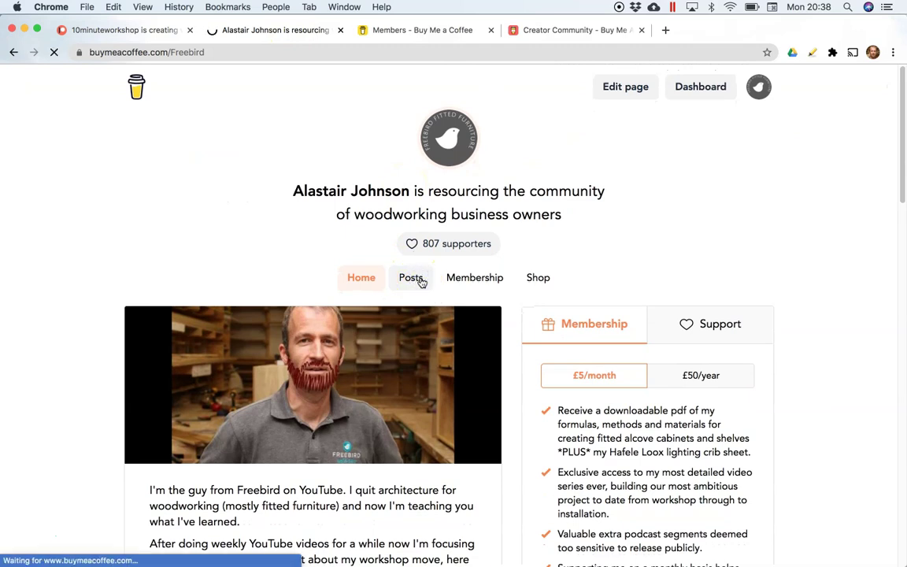
left_click(467, 284)
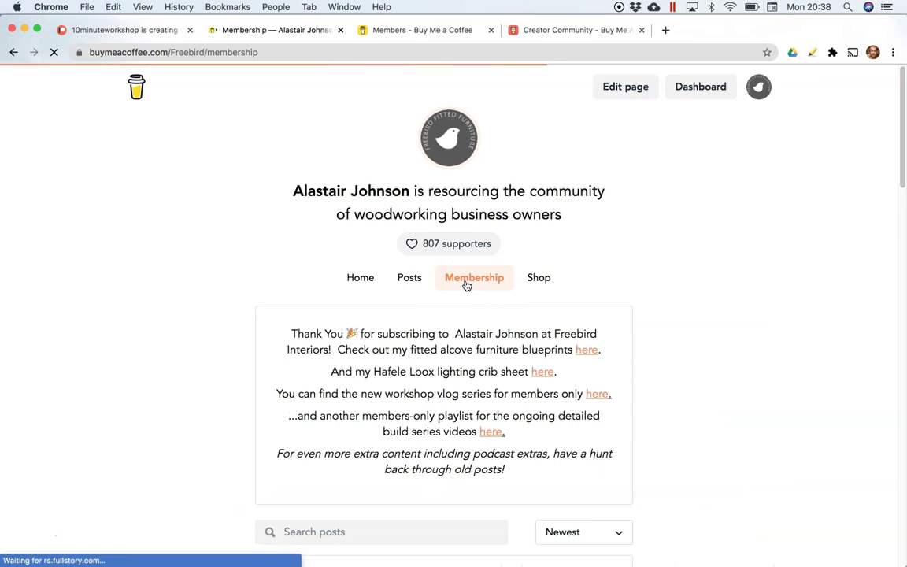
Look through the members-only posts in the Freebird Membership section and return to the subscriber thank-you message above them.
scroll(701, 381, "down", 5)
scroll(701, 382, "down", 3)
scroll(700, 381, "down", 2)
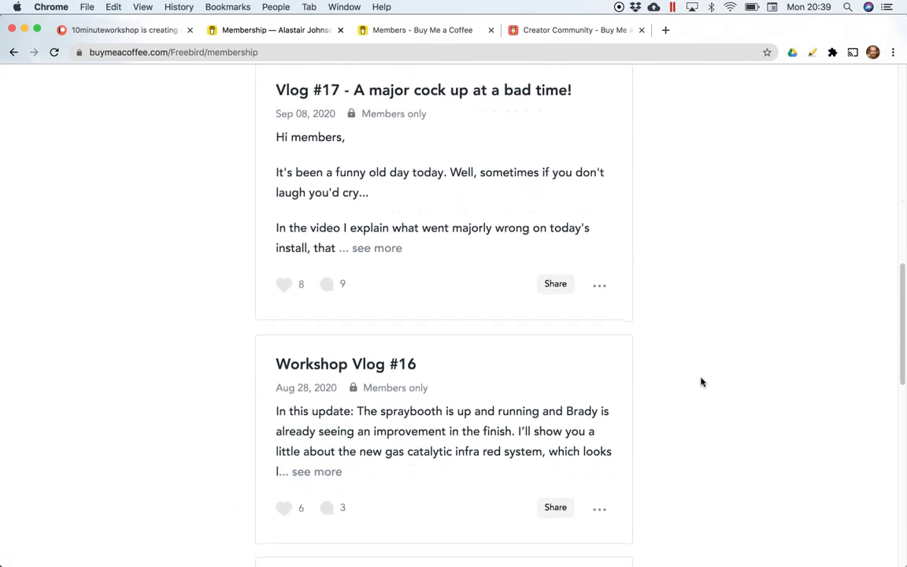
scroll(701, 382, "up", 5)
scroll(700, 382, "down", 15)
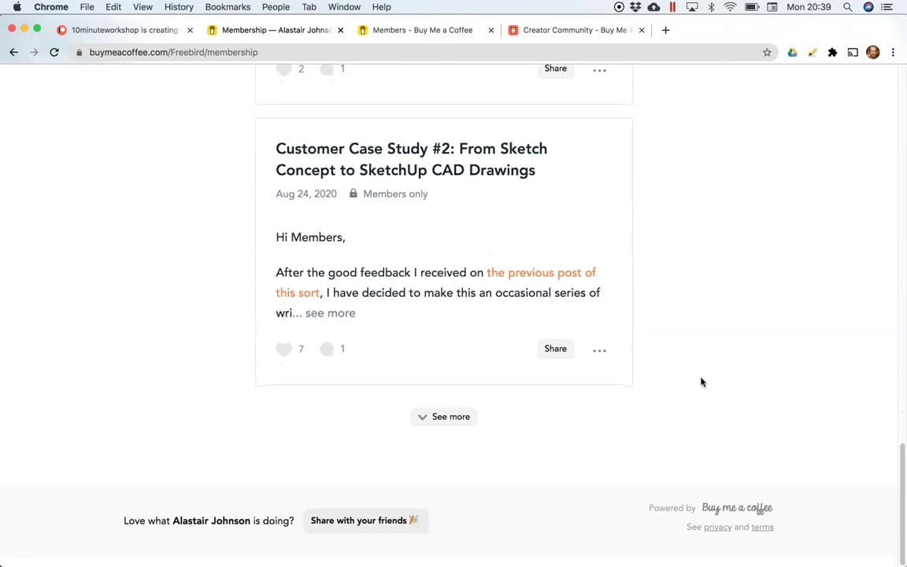
scroll(701, 382, "up", 15)
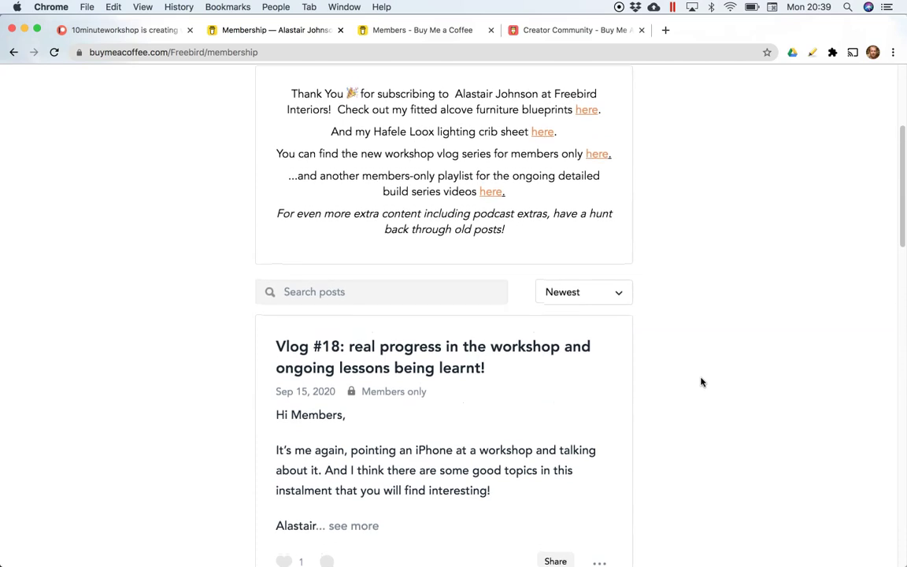
scroll(701, 382, "up", 2)
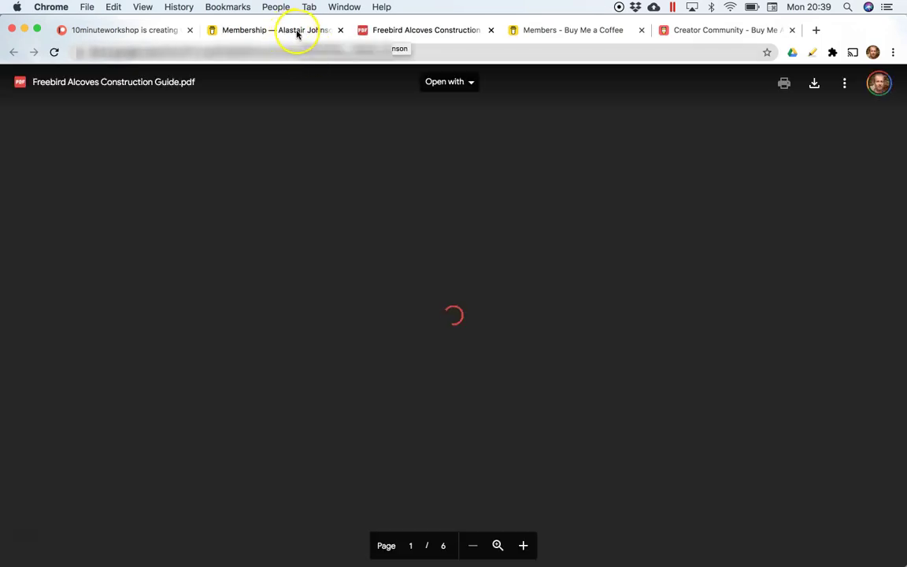
Examine the pages of the Freebird Alcoves Construction Guide PDF and return to the Freebird Membership page.
scroll(358, 286, "down", 5)
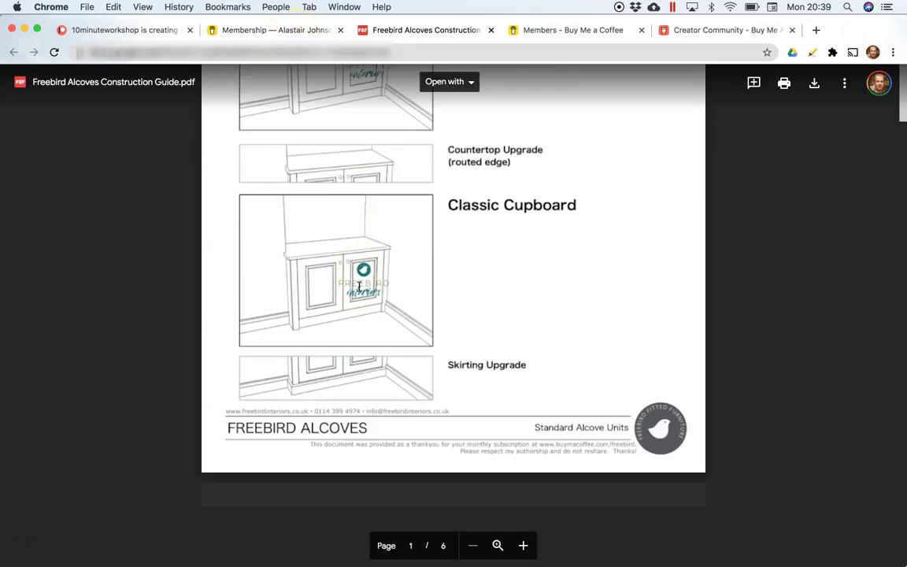
scroll(359, 286, "down", 5)
scroll(359, 286, "up", 10)
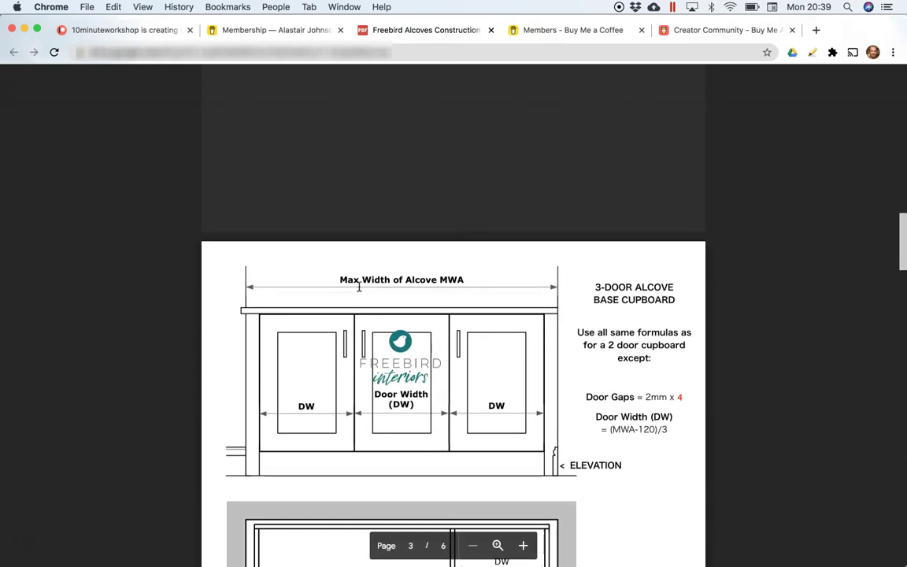
scroll(358, 286, "down", 10)
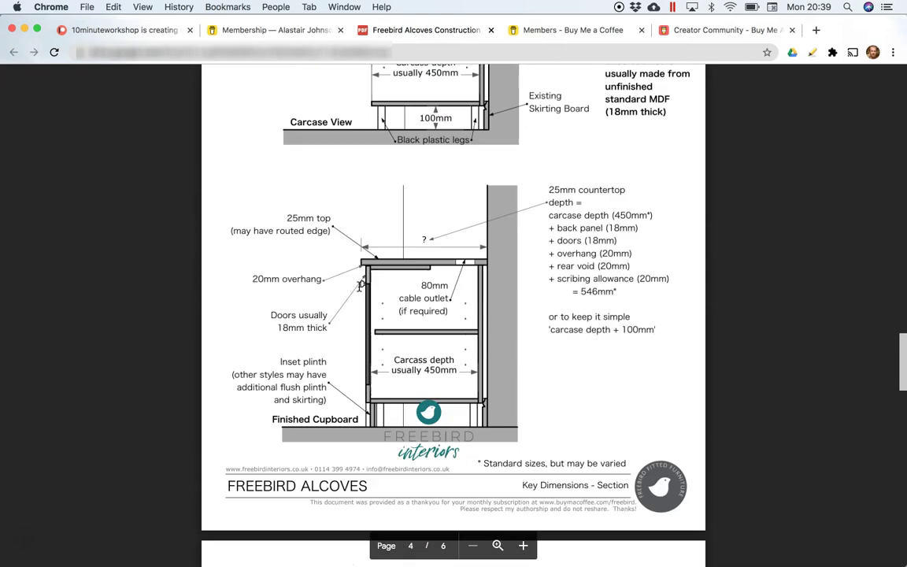
scroll(358, 286, "up", 20)
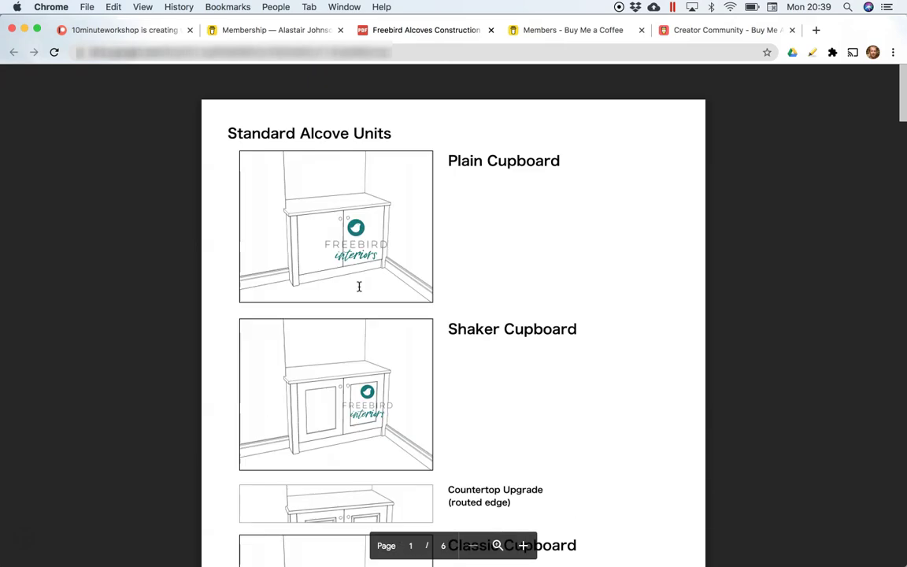
left_click(566, 33)
left_click(259, 31)
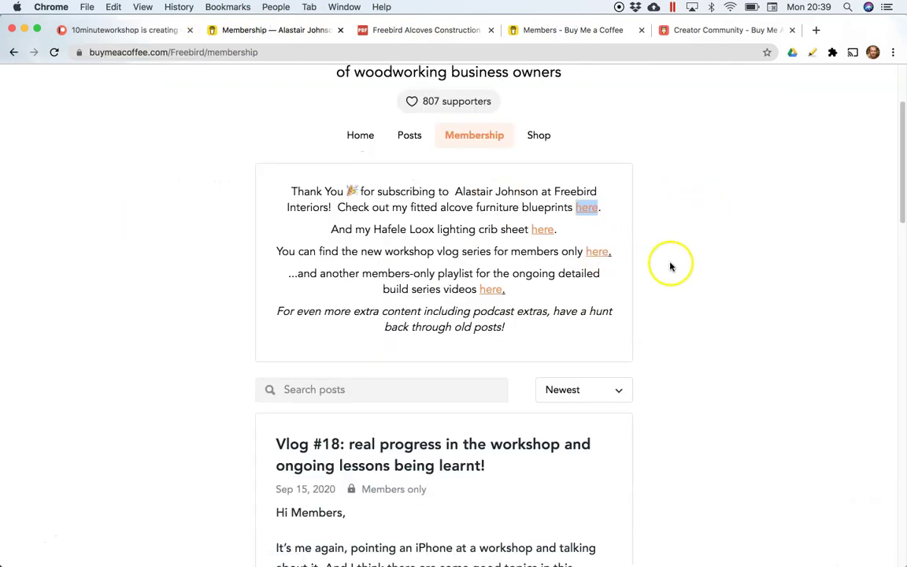
Open the Hafele Loox lighting crib sheet linked for members, read through both pages and return to the Membership page.
scroll(722, 263, "down", 4)
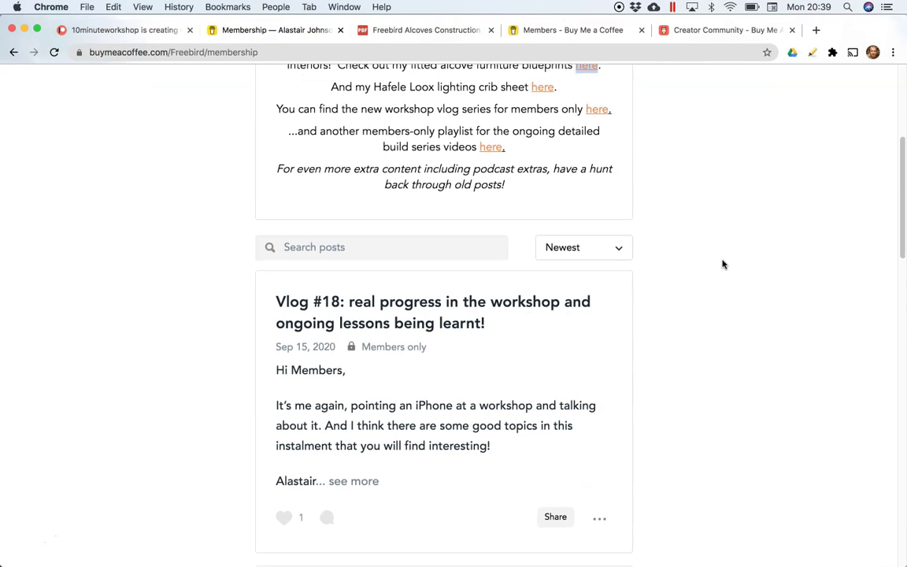
scroll(722, 263, "down", 2)
scroll(723, 263, "up", 10)
scroll(723, 263, "up", 1)
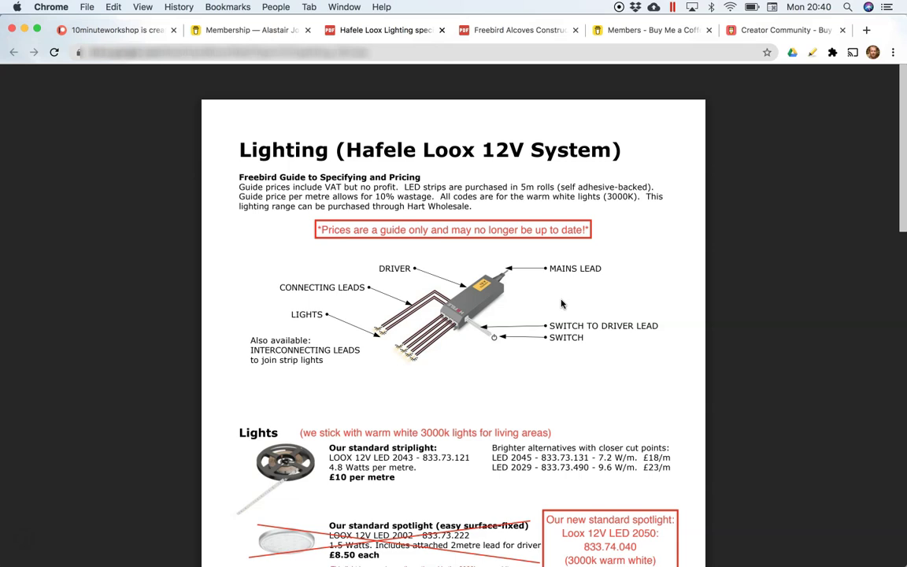
scroll(562, 304, "down", 15)
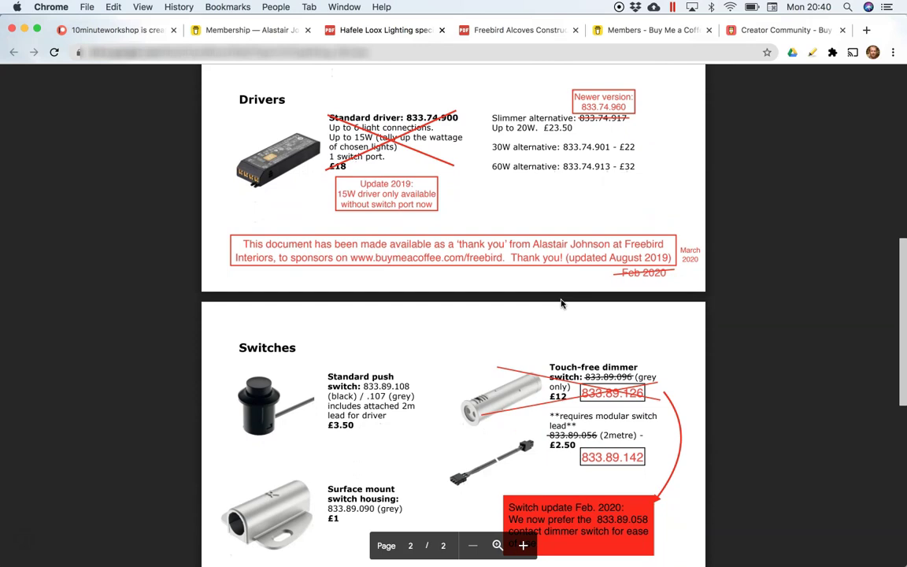
scroll(561, 304, "down", 8)
scroll(561, 304, "down", 4)
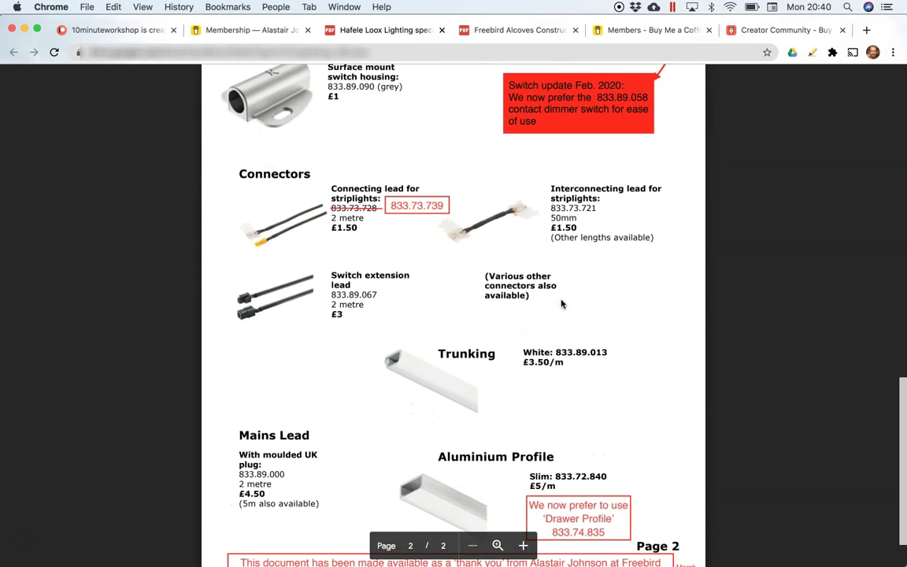
scroll(562, 304, "up", 20)
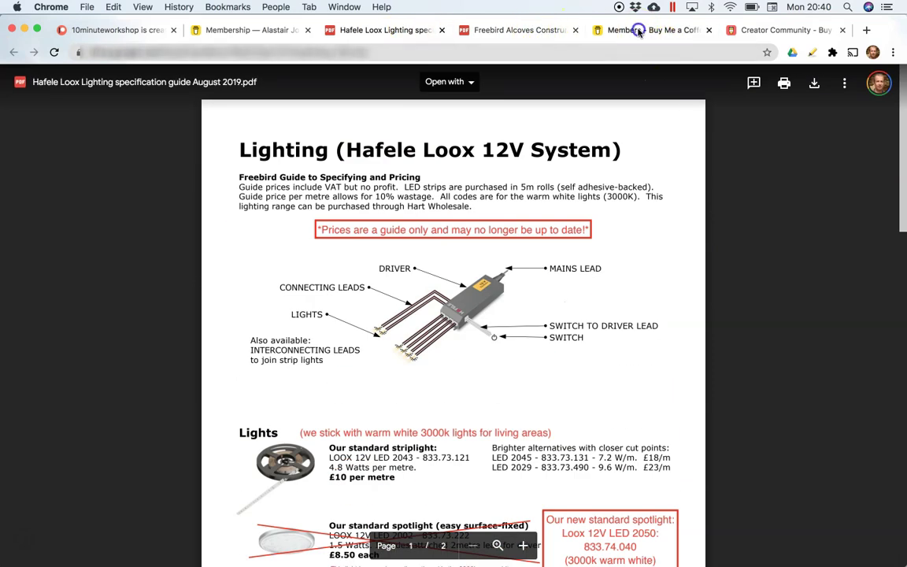
left_click(263, 31)
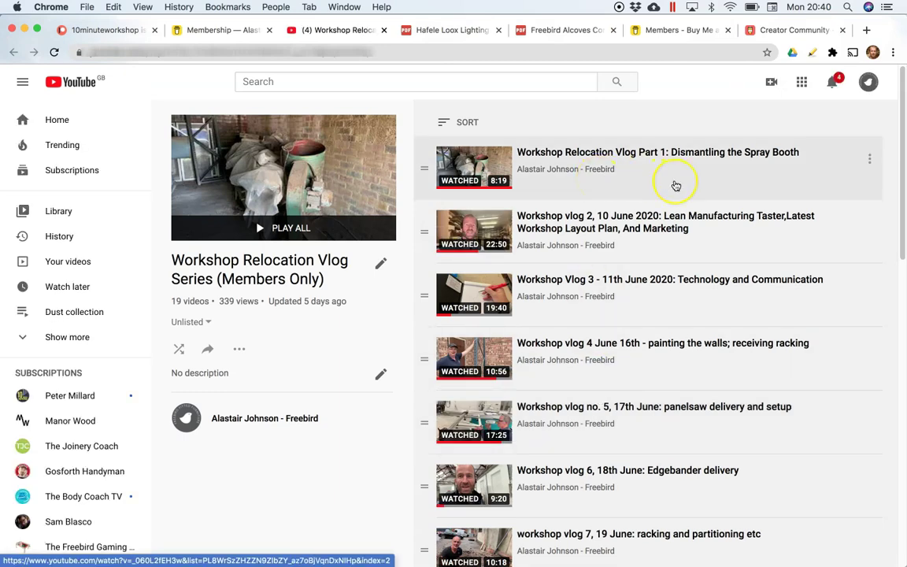
Browse the members-only Workshop Relocation Vlog Series playlist on YouTube down to vlog #18 and return to the Freebird Membership page.
scroll(676, 185, "down", 3)
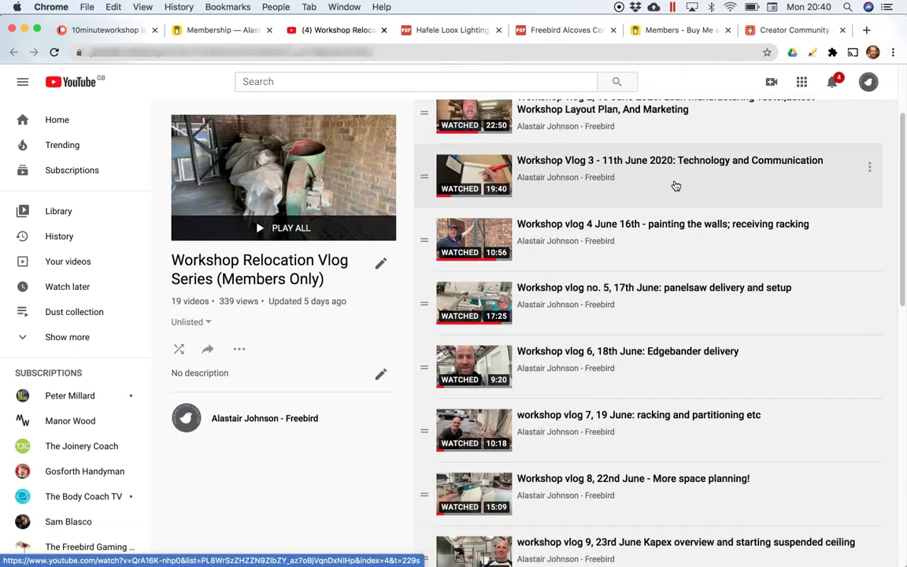
scroll(676, 186, "down", 2)
left_click(579, 245)
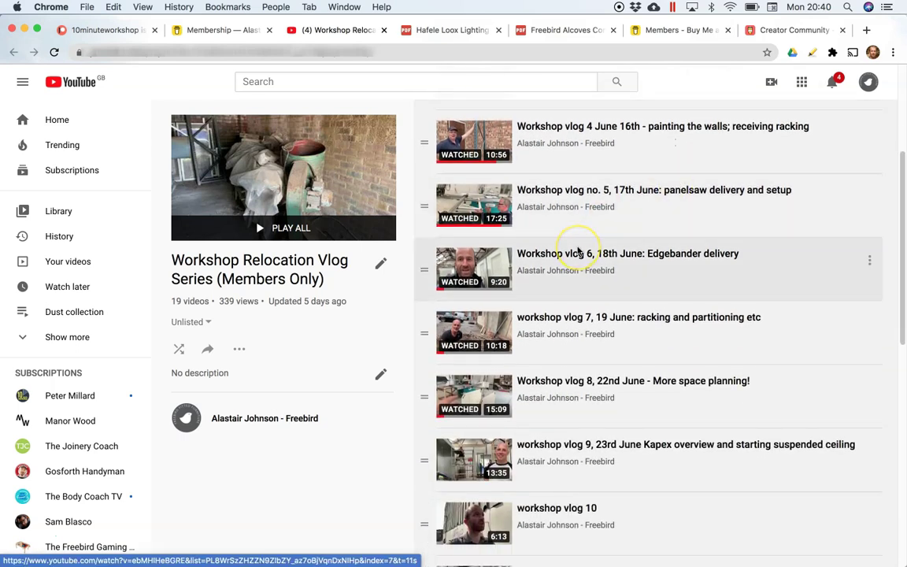
scroll(578, 250, "down", 2)
scroll(577, 250, "down", 4)
scroll(578, 250, "down", 5)
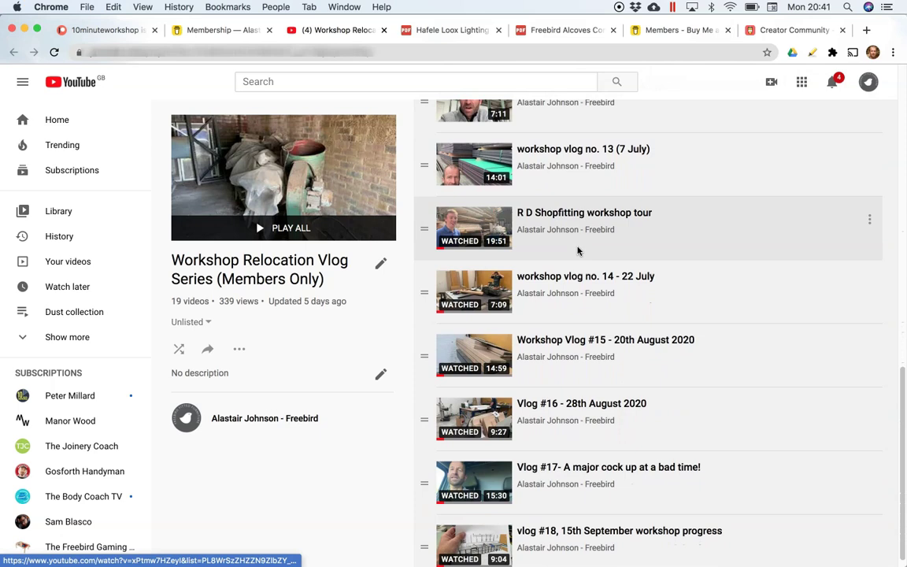
scroll(578, 250, "down", 1)
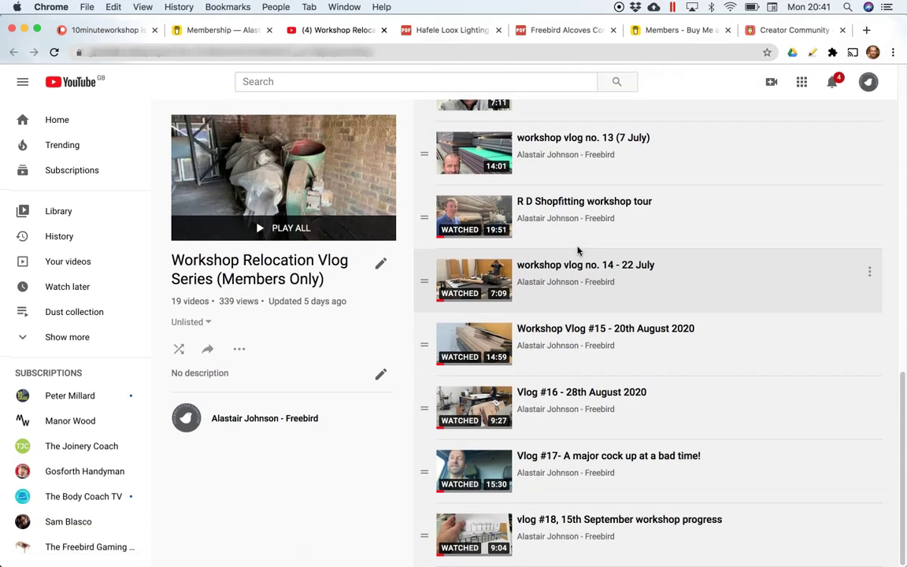
left_click(652, 30)
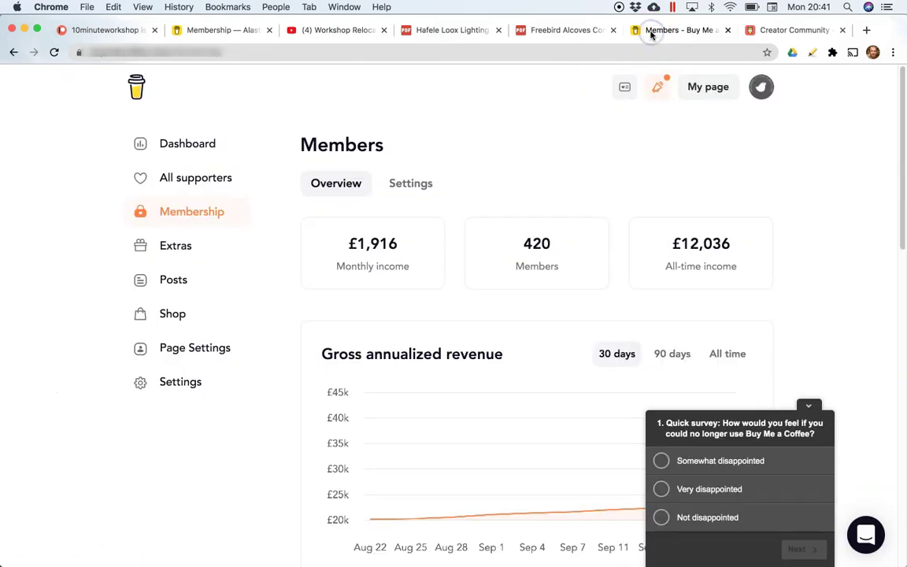
left_click(217, 31)
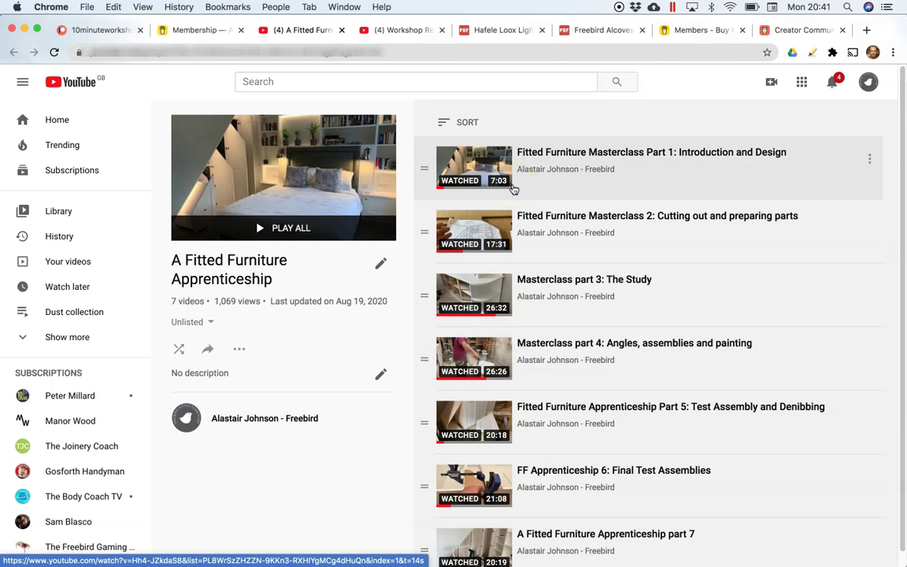
Look over the videos in the A Fitted Furniture Apprenticeship playlist and return to the Freebird Membership page.
scroll(512, 190, "down", 1)
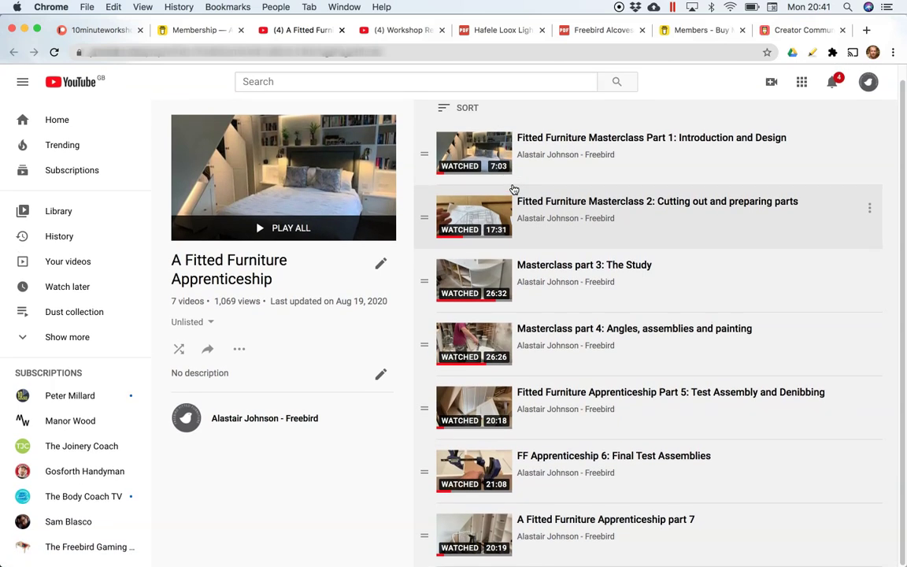
scroll(512, 190, "up", 1)
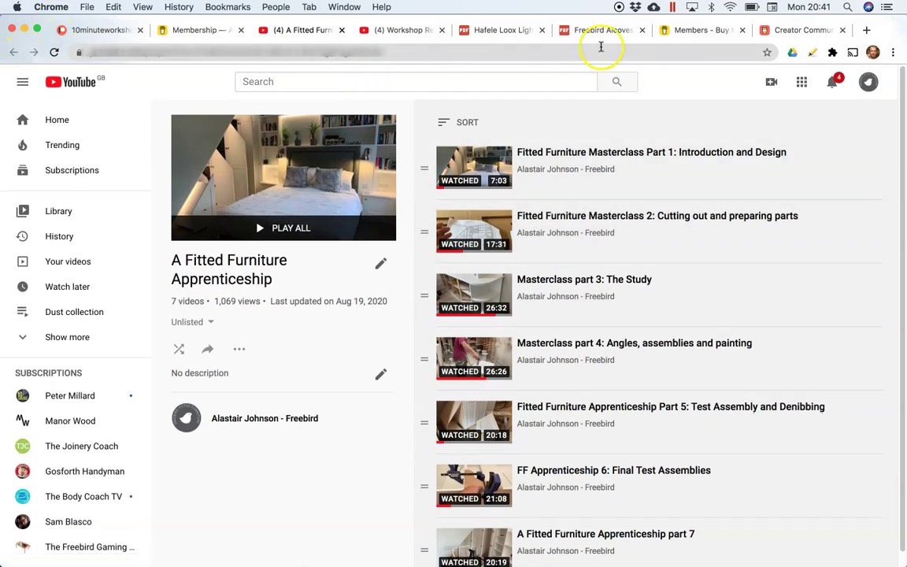
left_click(696, 30)
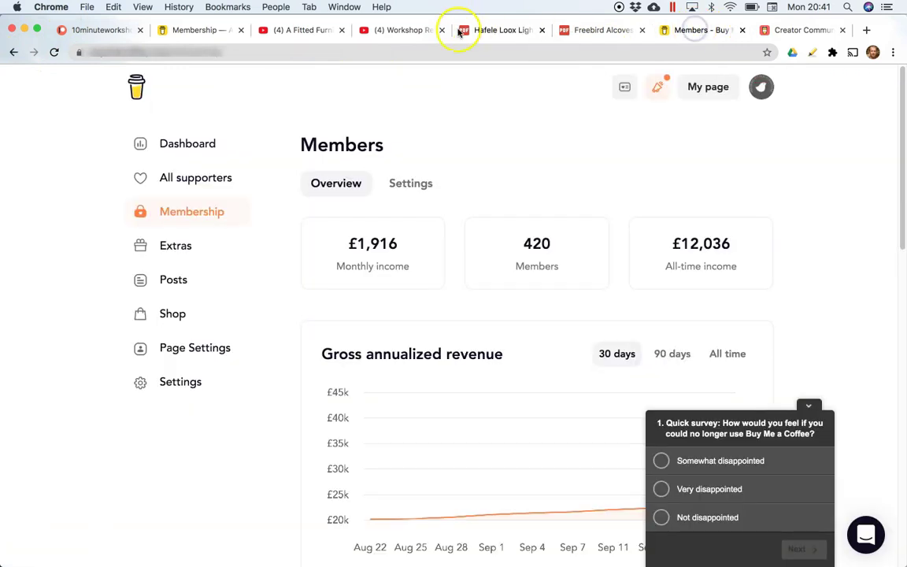
left_click(196, 31)
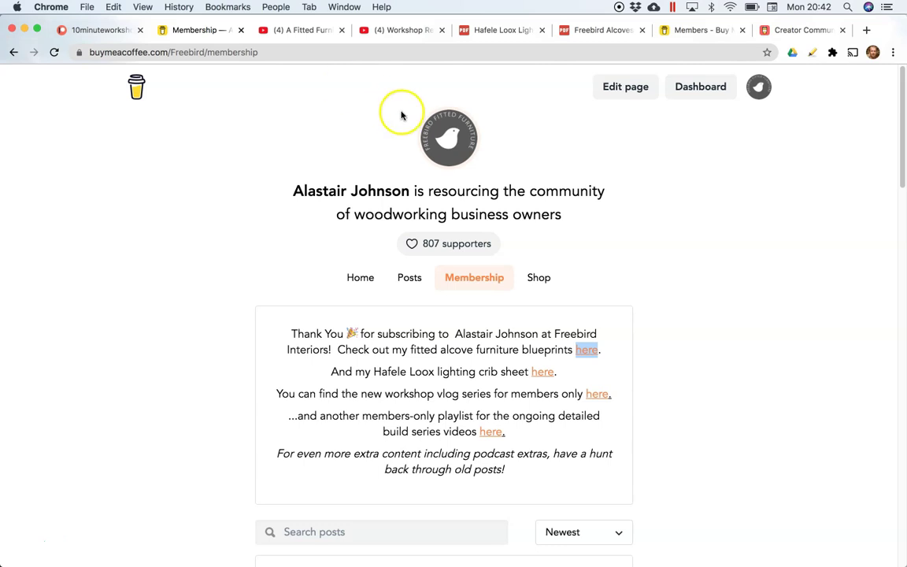
Open the Freebird Shop section and examine the SketchUp downloads offered, including the Curved Unit Sketchup Model and Dynamic Electrical Faceplates.
left_click(561, 273)
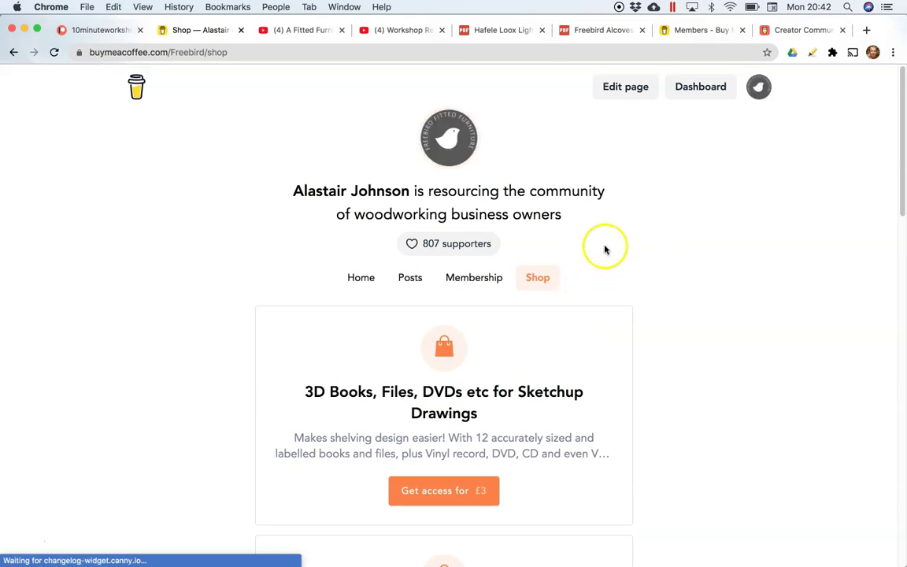
scroll(631, 259, "down", 2)
scroll(631, 259, "down", 1)
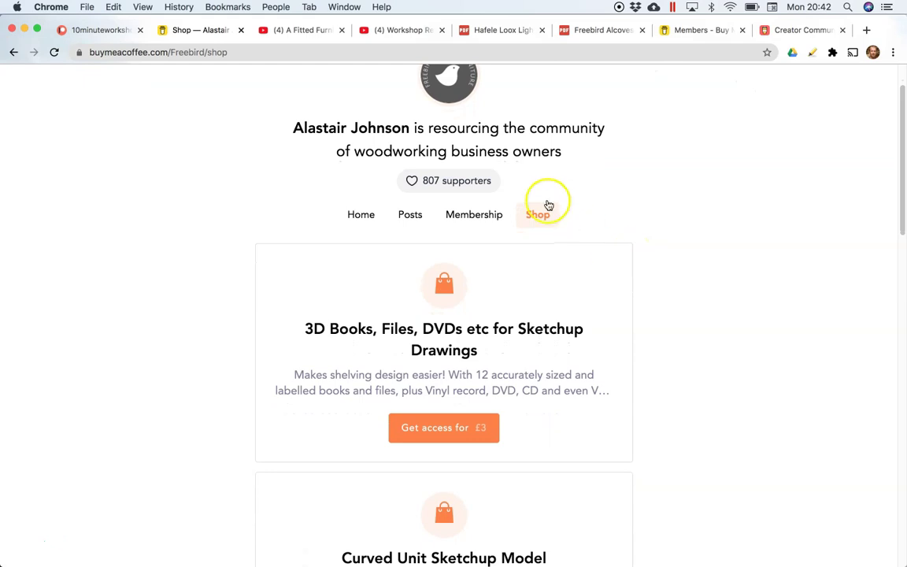
scroll(644, 263, "down", 3)
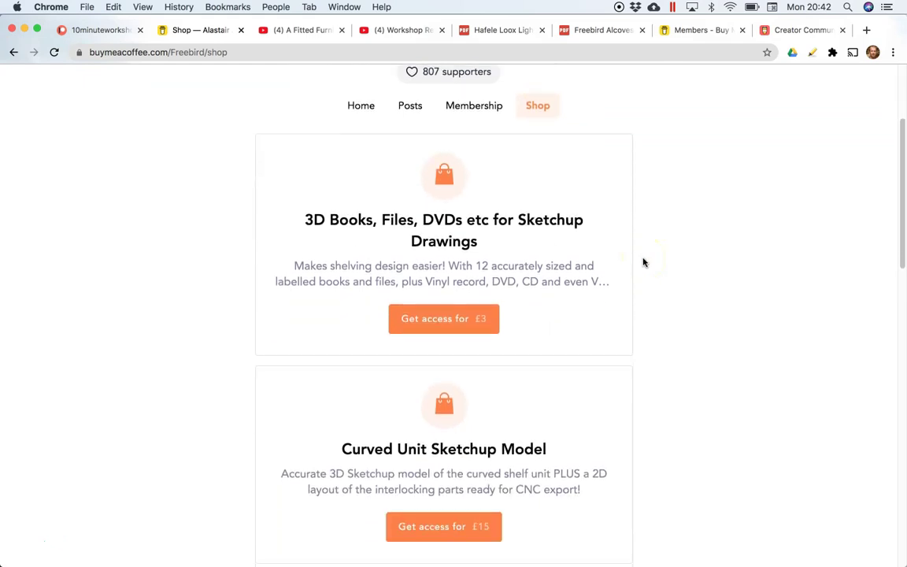
scroll(643, 262, "down", 2)
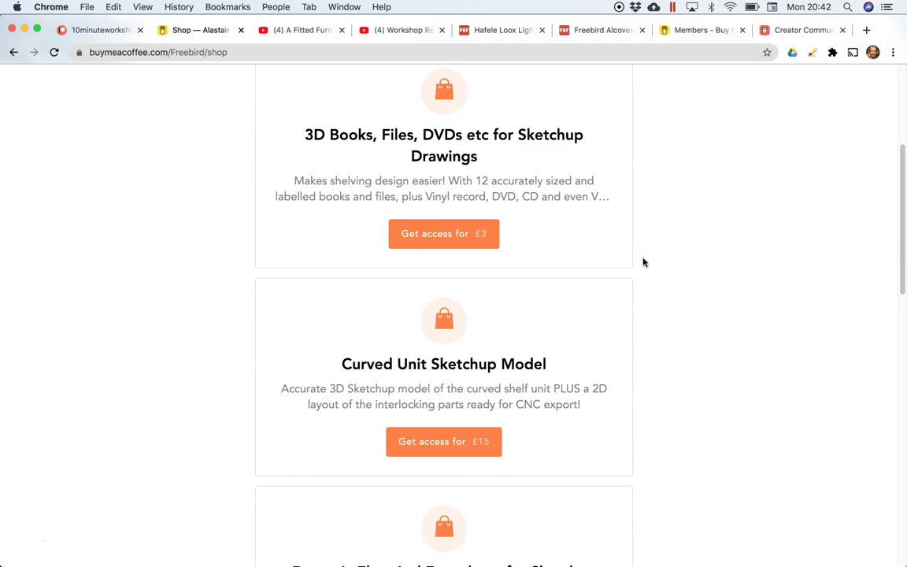
scroll(643, 262, "down", 4)
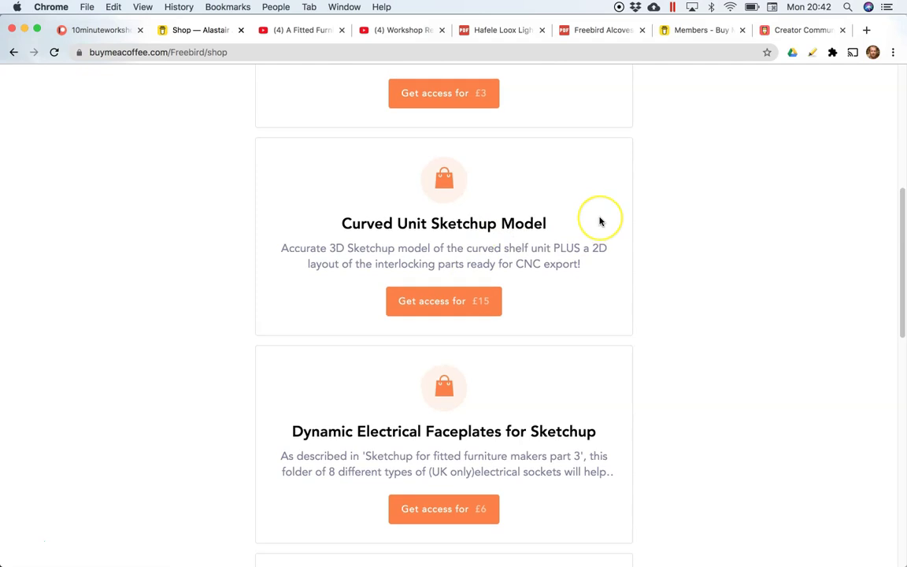
Look over the shop listings, view the £15 Curved Unit Sketchup Model purchase page and return to the shop.
scroll(599, 219, "up", 9)
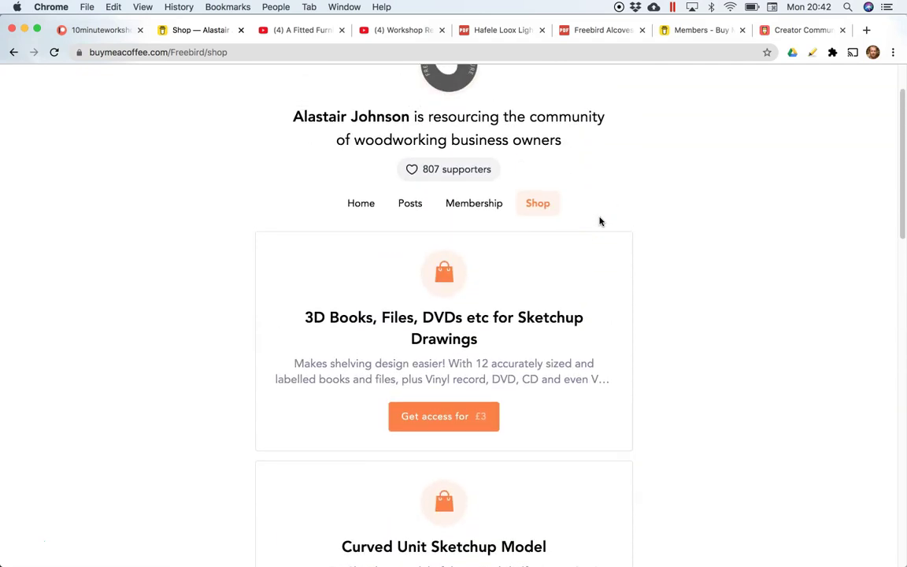
scroll(599, 221, "down", 3)
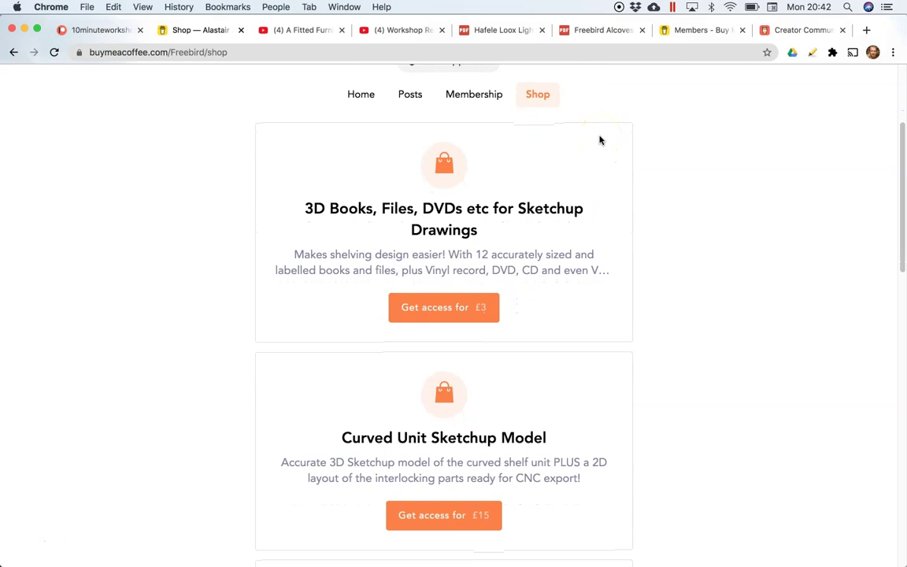
scroll(548, 308, "down", 3)
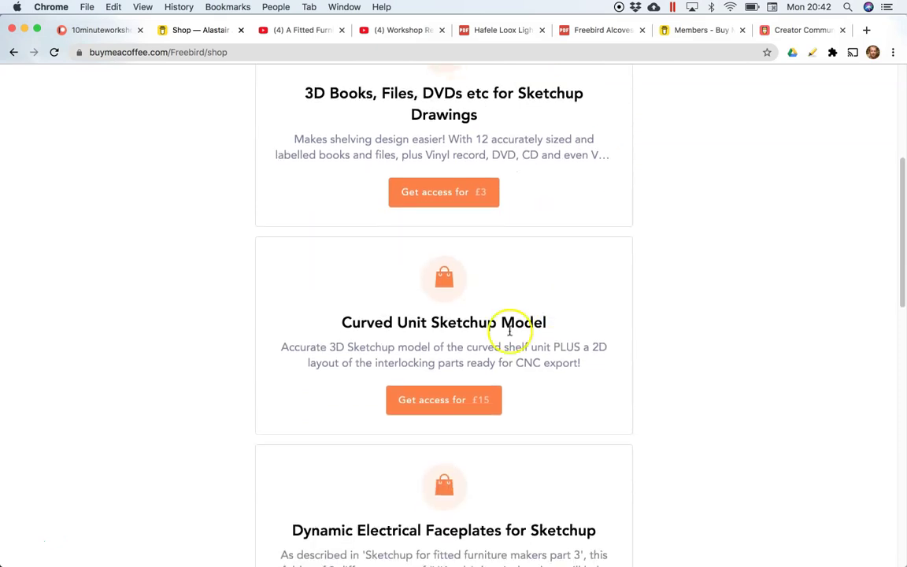
left_click(441, 406)
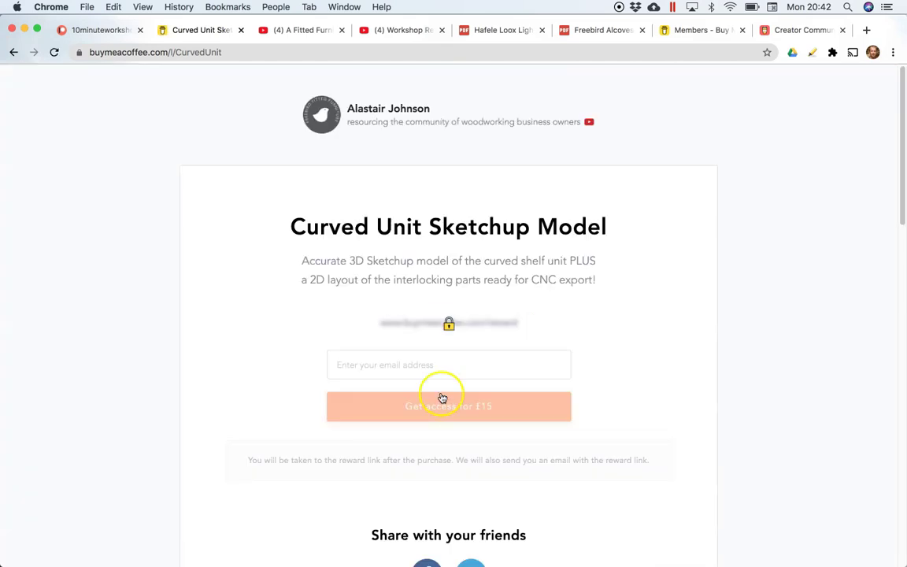
mouse_move(444, 417)
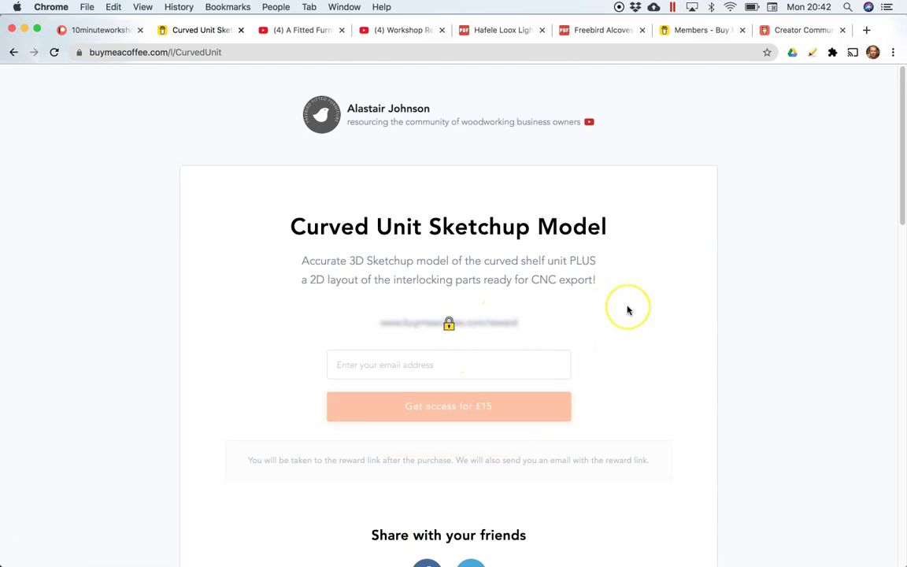
mouse_move(494, 405)
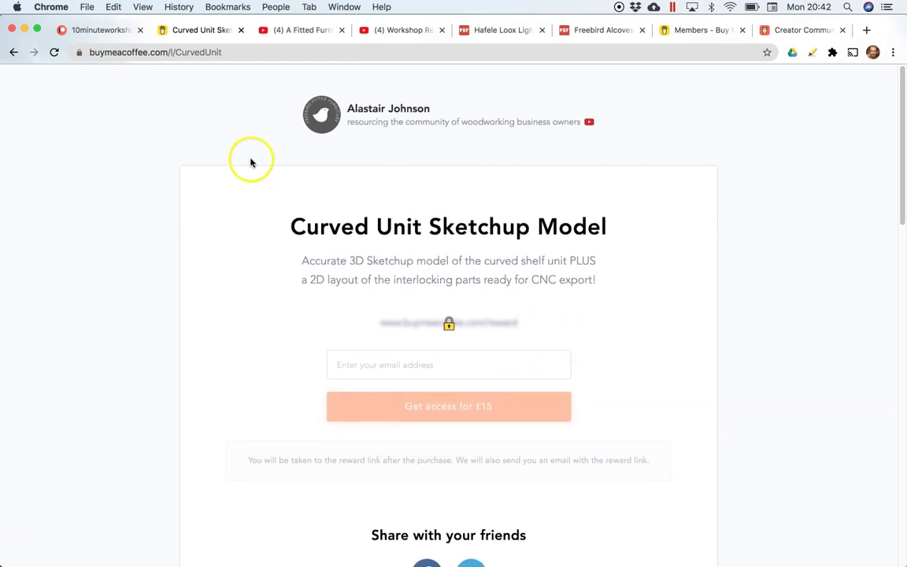
left_click(13, 53)
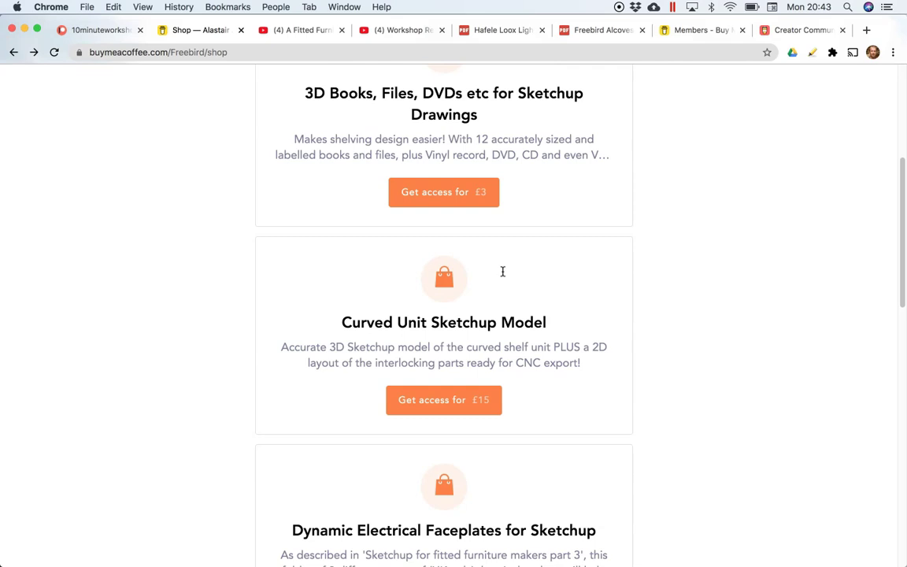
scroll(607, 272, "down", 5)
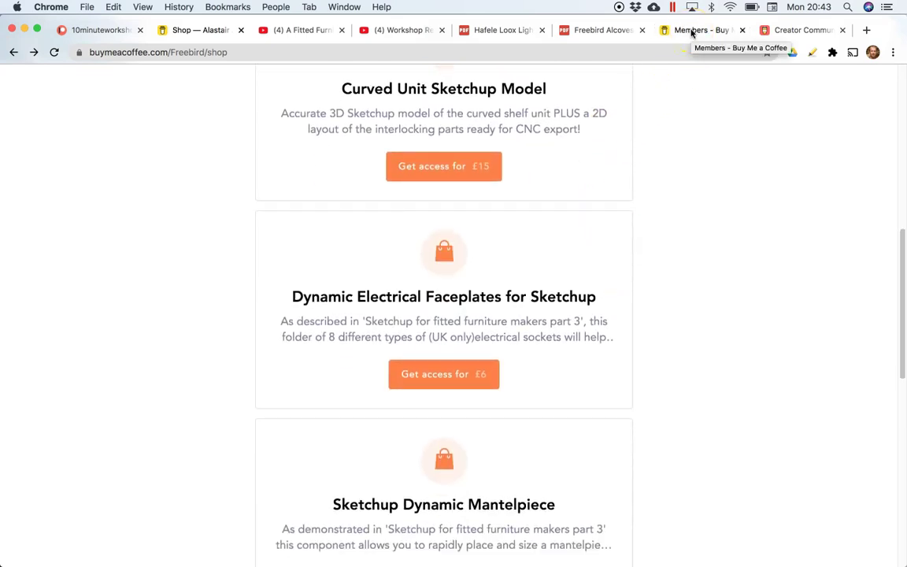
Switch to the creator's Members dashboard and review the income and member figures, the gross annualized revenue chart and the welcome message.
left_click(691, 31)
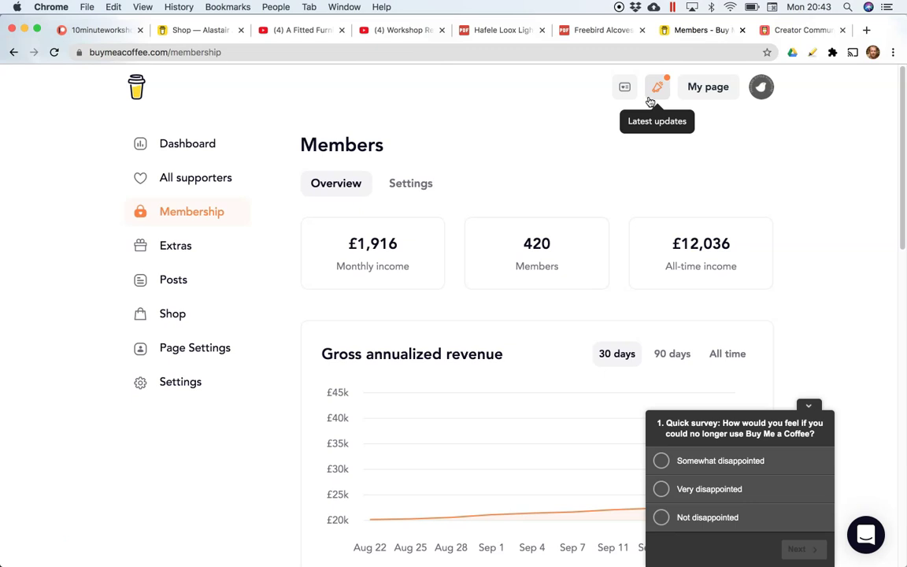
left_click(618, 165)
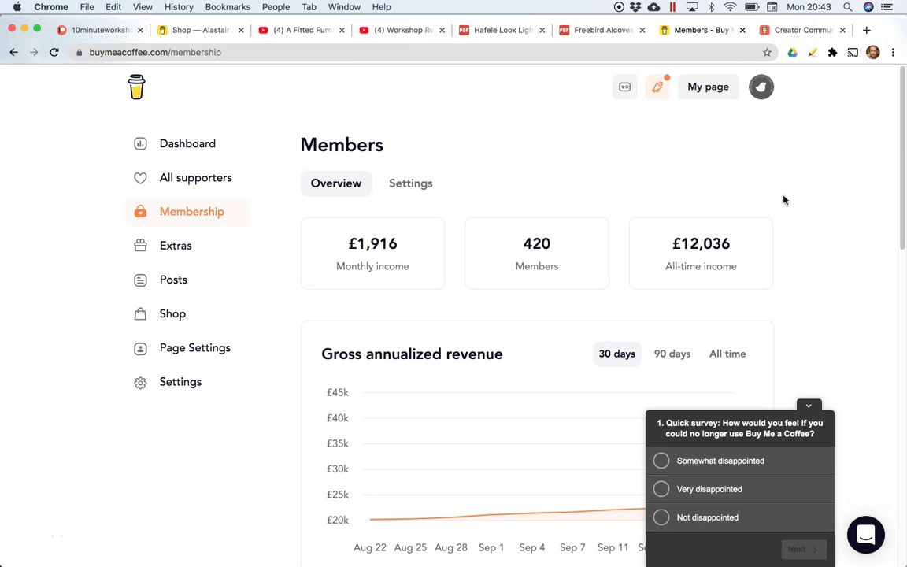
scroll(783, 200, "down", 1)
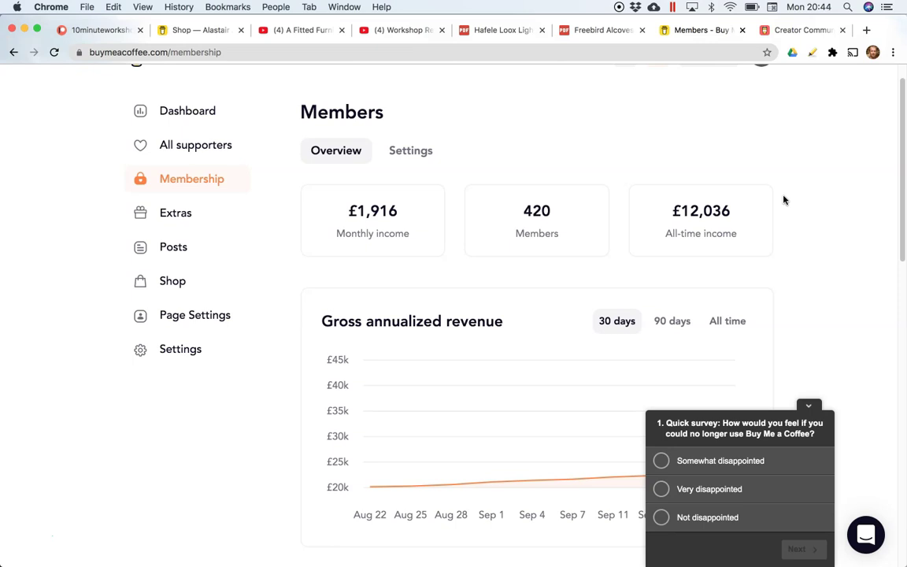
scroll(783, 200, "down", 2)
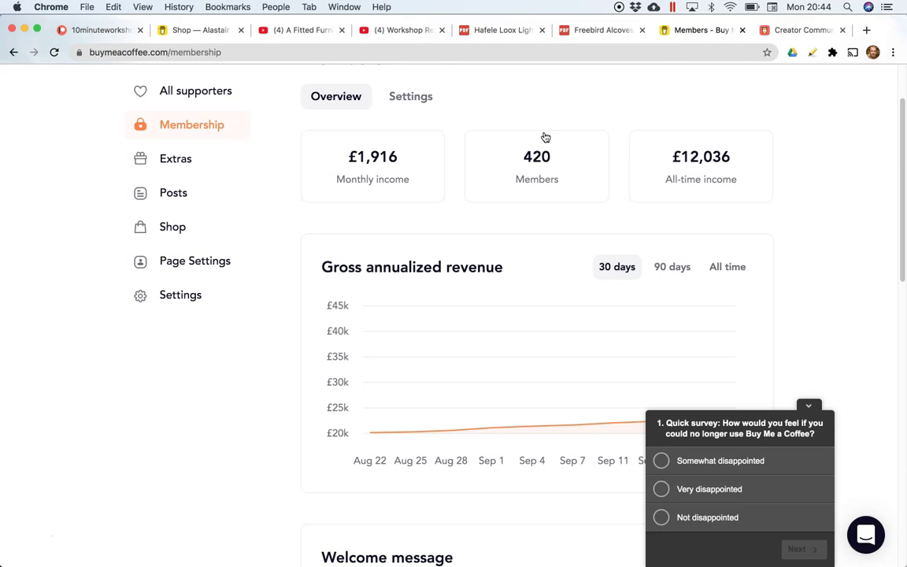
scroll(546, 138, "down", 5)
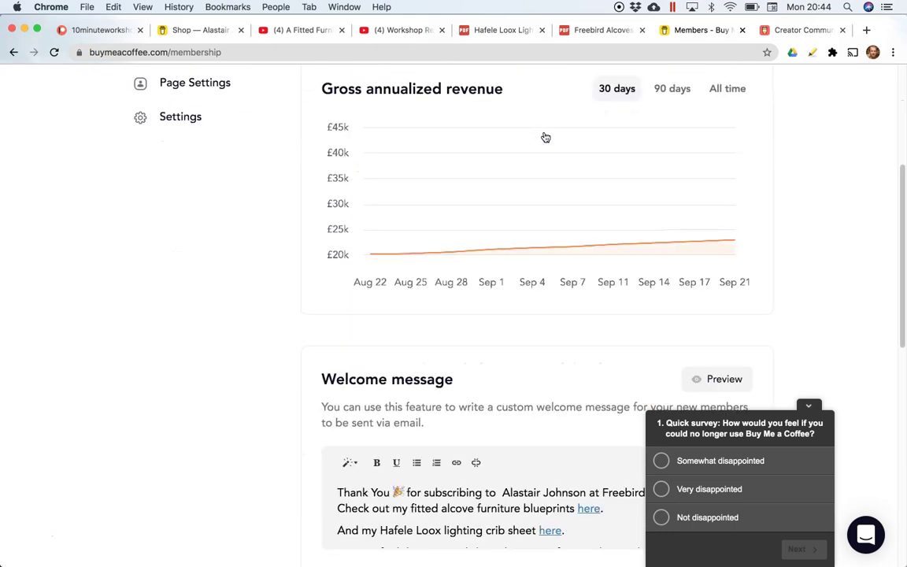
scroll(546, 138, "up", 5)
scroll(546, 138, "up", 2)
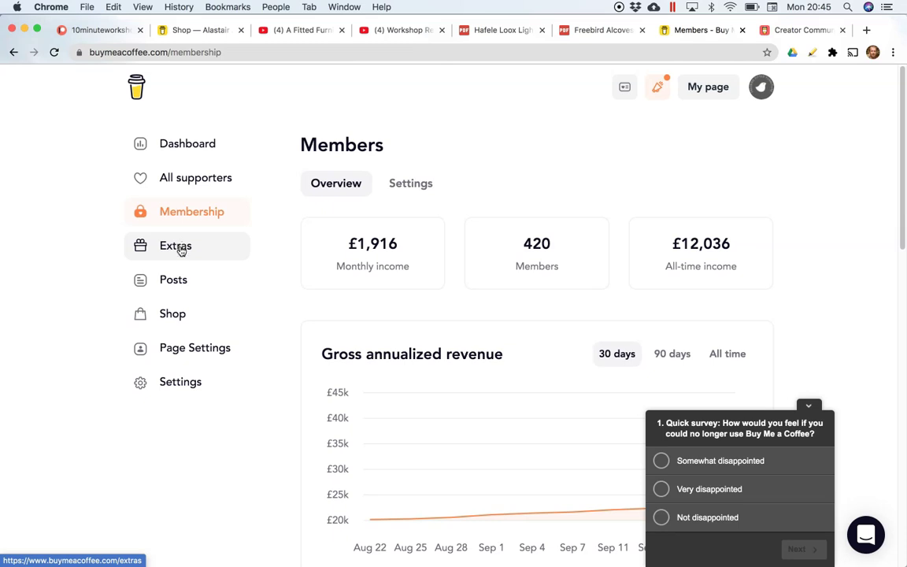
Open the dashboard's Posts section, look over the existing posts and collapse the quick survey.
left_click(173, 281)
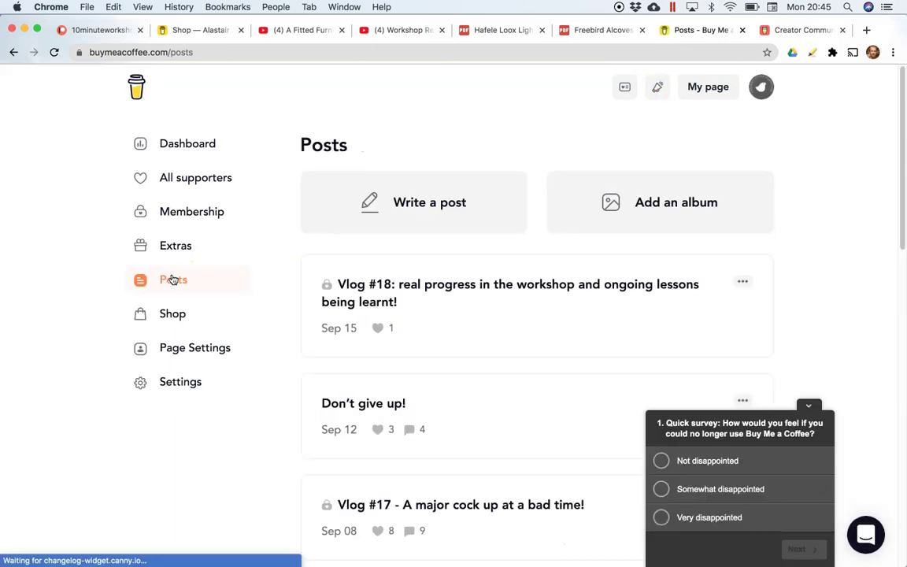
left_click(562, 300)
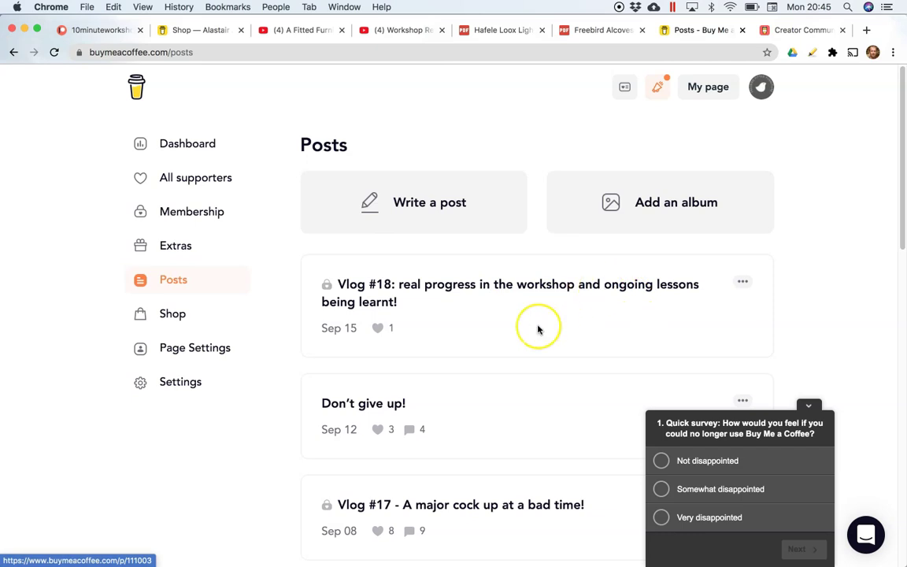
scroll(538, 327, "down", 2)
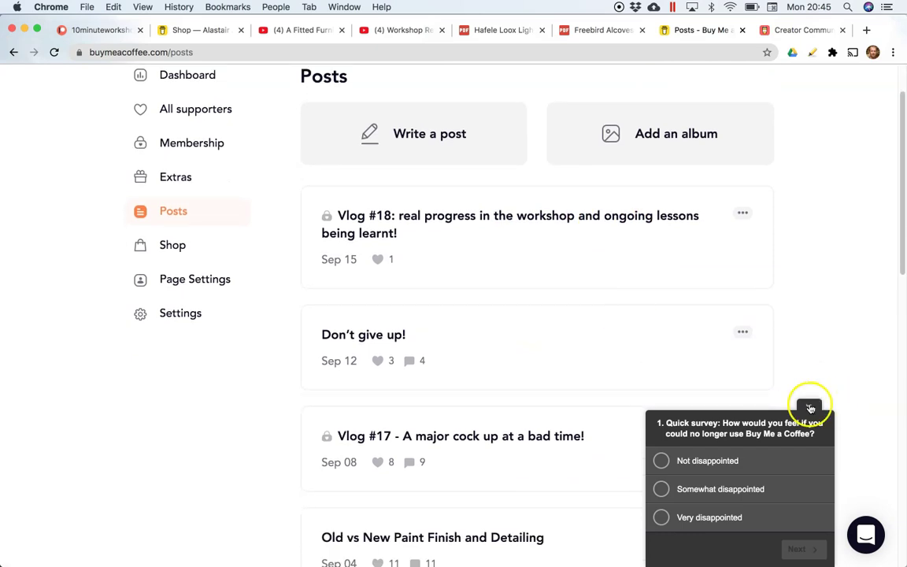
left_click(809, 404)
Open a new blank post to examine its title, body and audience visibility options, and return to the posts list without publishing.
left_click(382, 128)
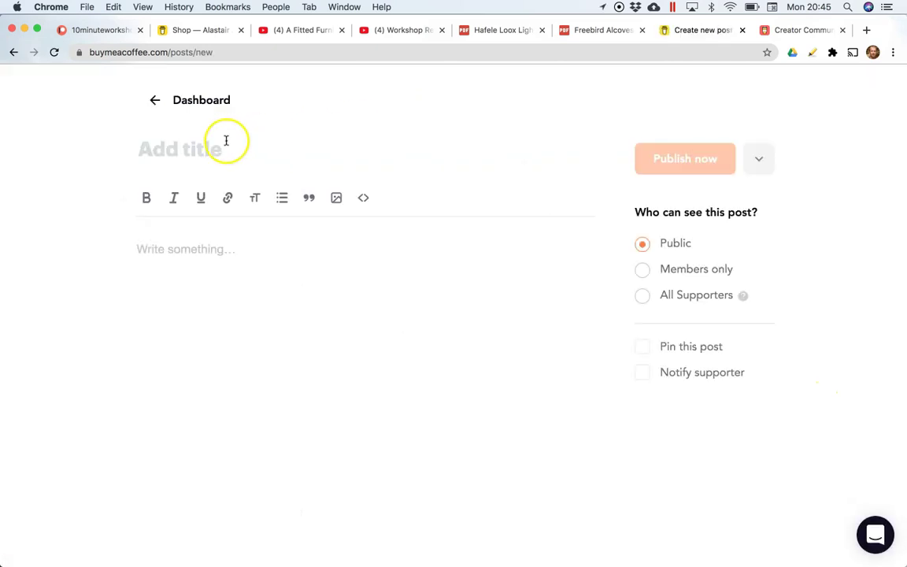
left_click(205, 152)
left_click(185, 249)
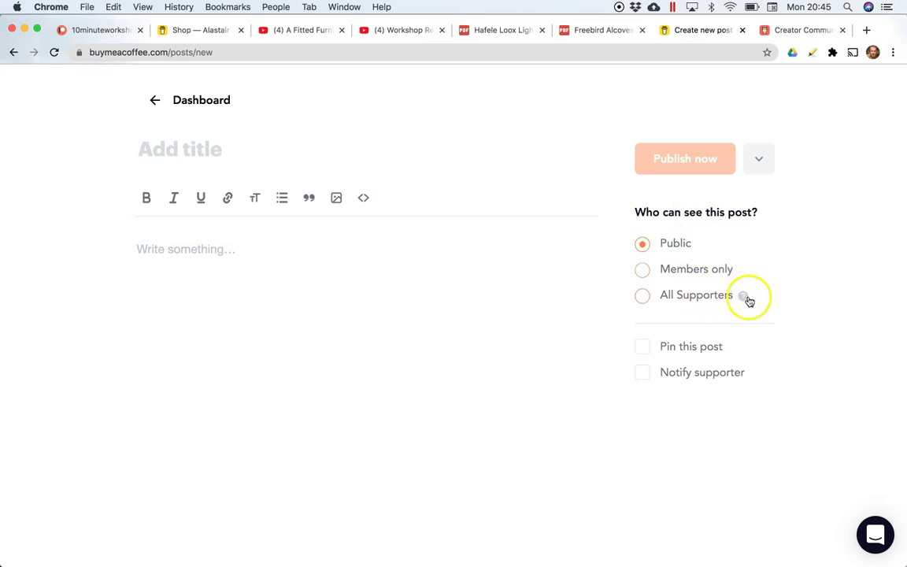
mouse_move(745, 300)
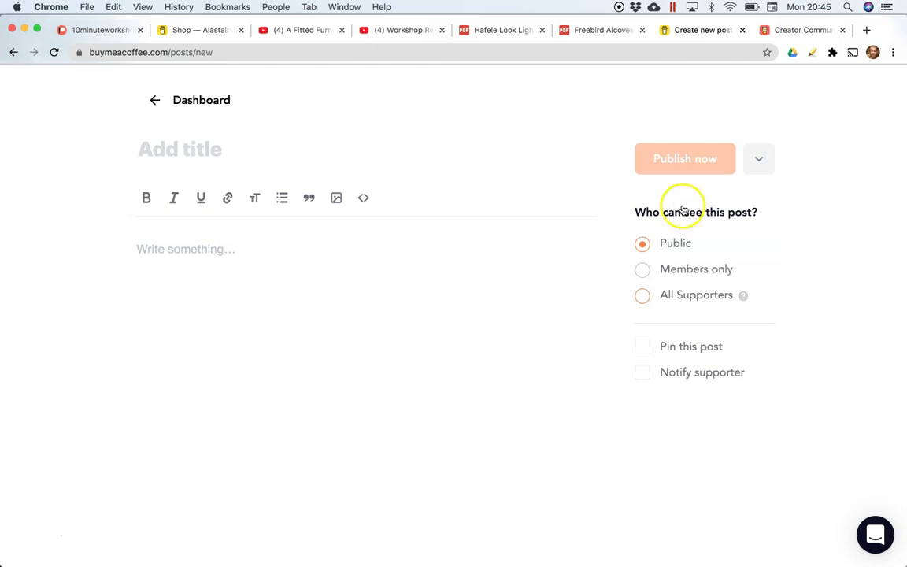
left_click(149, 101)
left_click(548, 206)
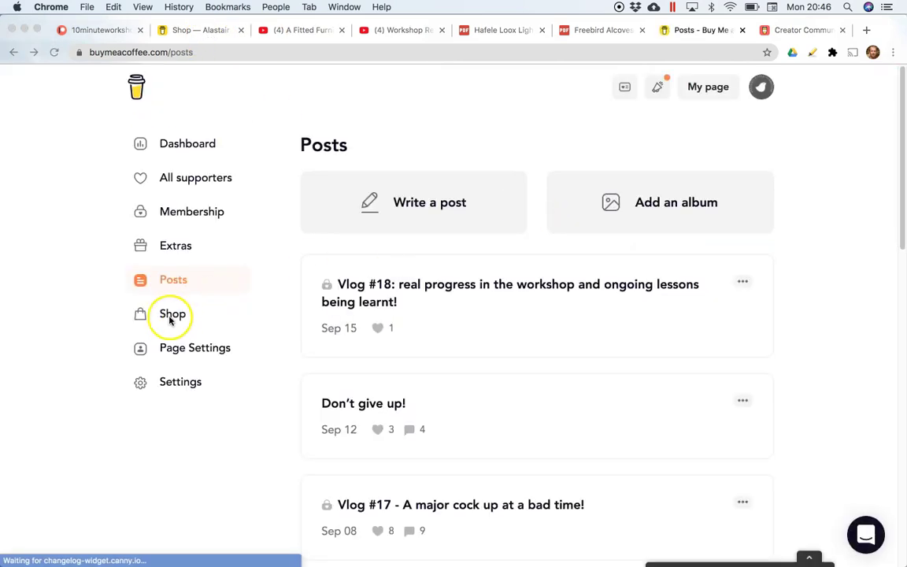
Open the dashboard's Shop section and select the link text of the Blum Hinge Types and Order Codes product.
left_click(173, 315)
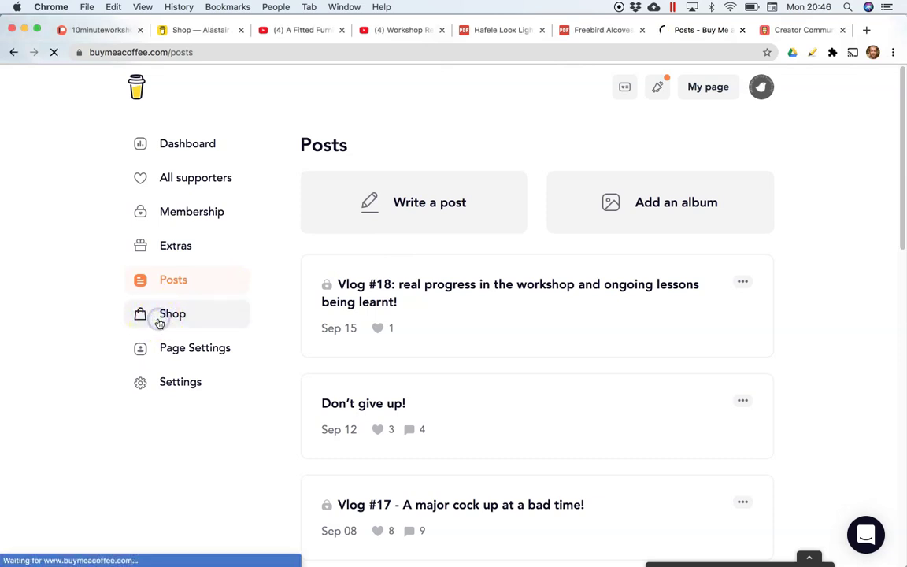
left_click(175, 315)
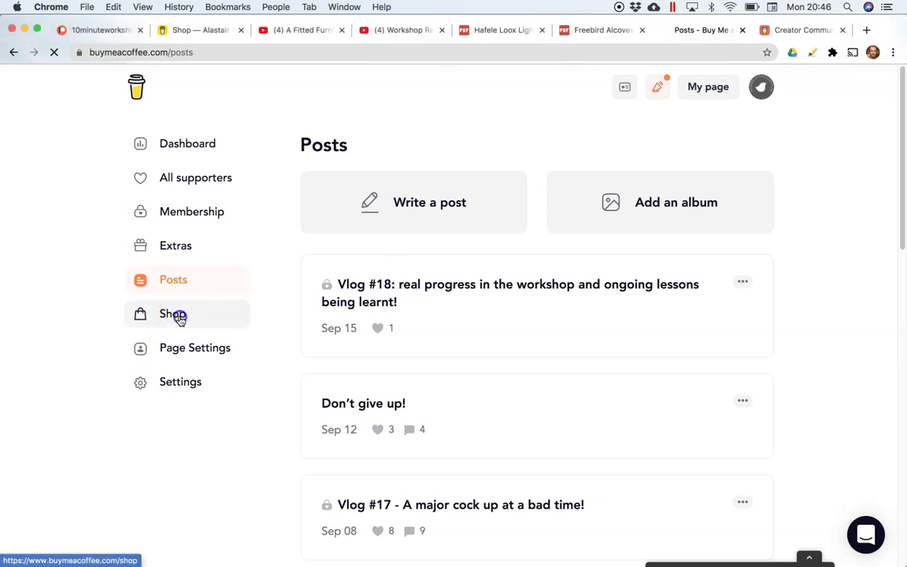
left_click(179, 317)
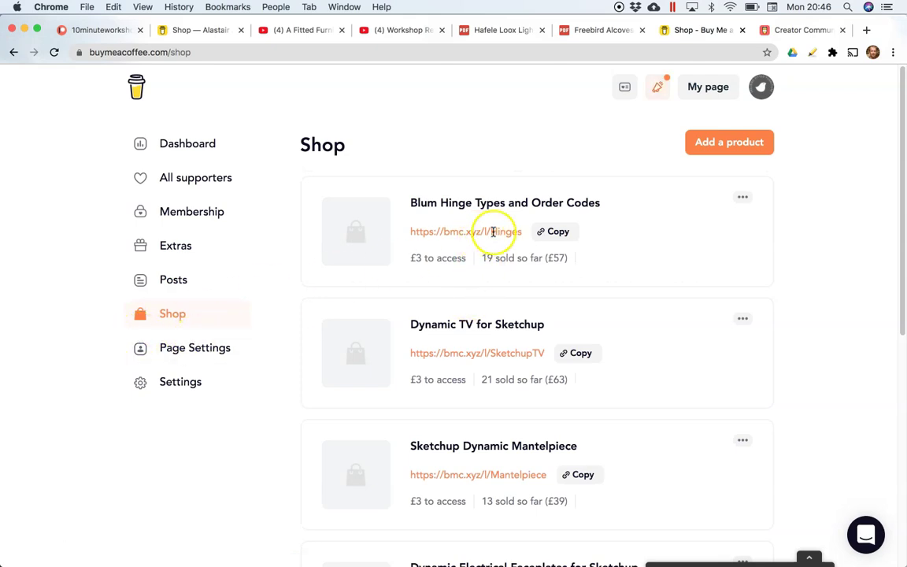
left_click_drag(520, 230, 410, 234)
left_click(409, 233)
triple_click(410, 233)
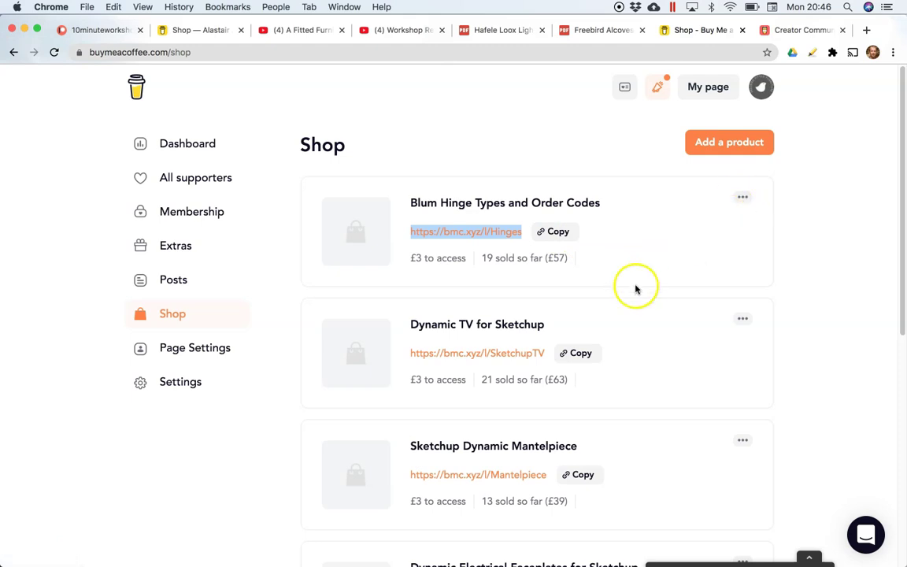
Look through the shop products down to the Curved Unit Sketchup Model, including their access prices and sales.
scroll(666, 264, "down", 2)
scroll(665, 267, "down", 1)
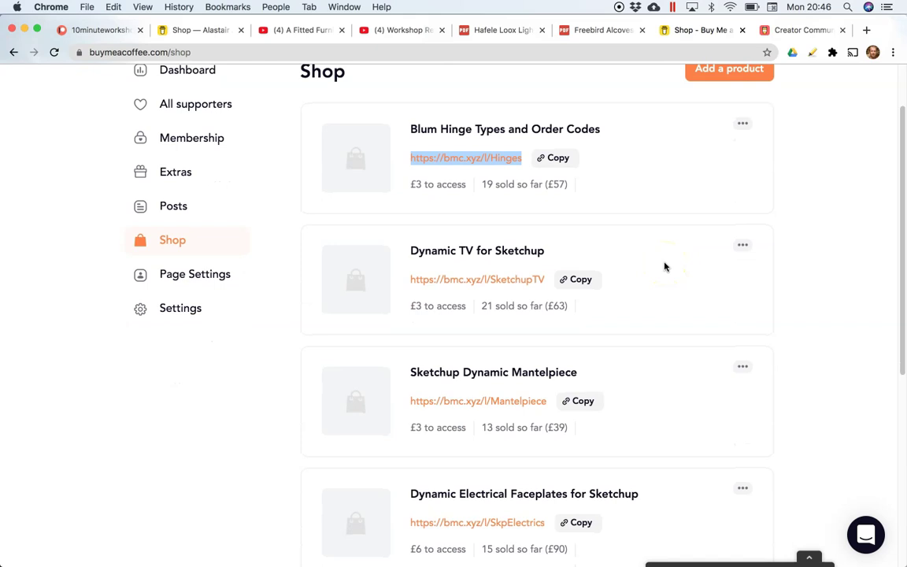
scroll(664, 267, "down", 5)
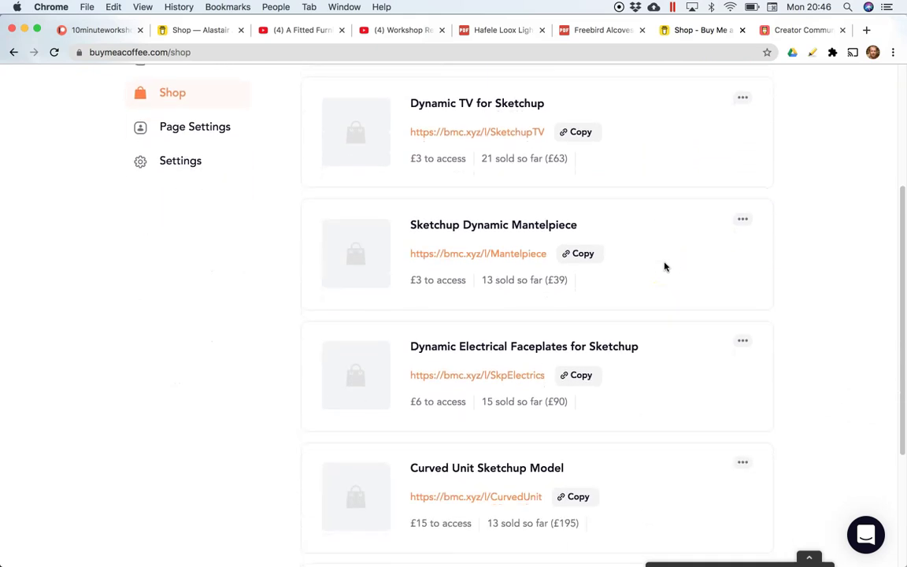
scroll(665, 266, "up", 4)
Open Page Settings and review the thank you message, relevant categories, Google Analytics, NSFW and donation options.
left_click(194, 241)
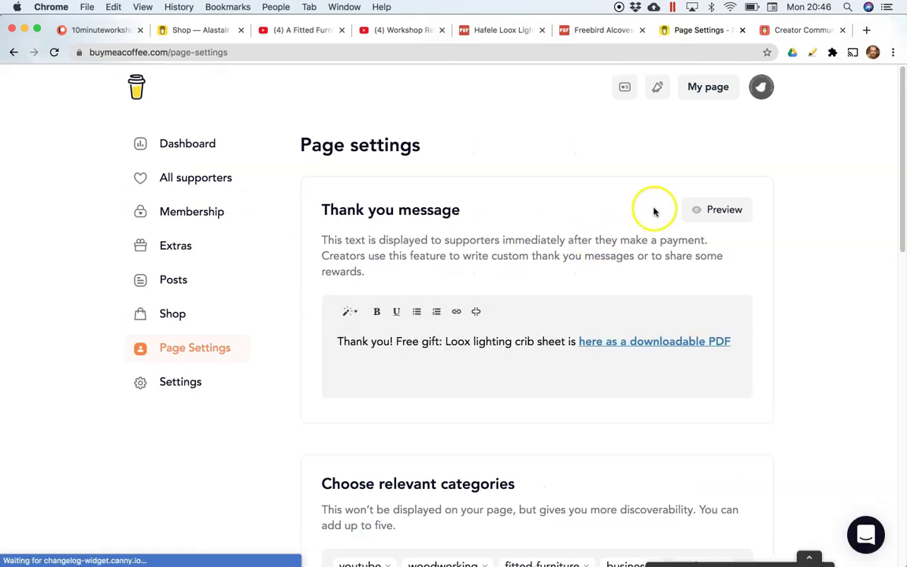
scroll(492, 261, "down", 2)
left_click(339, 271)
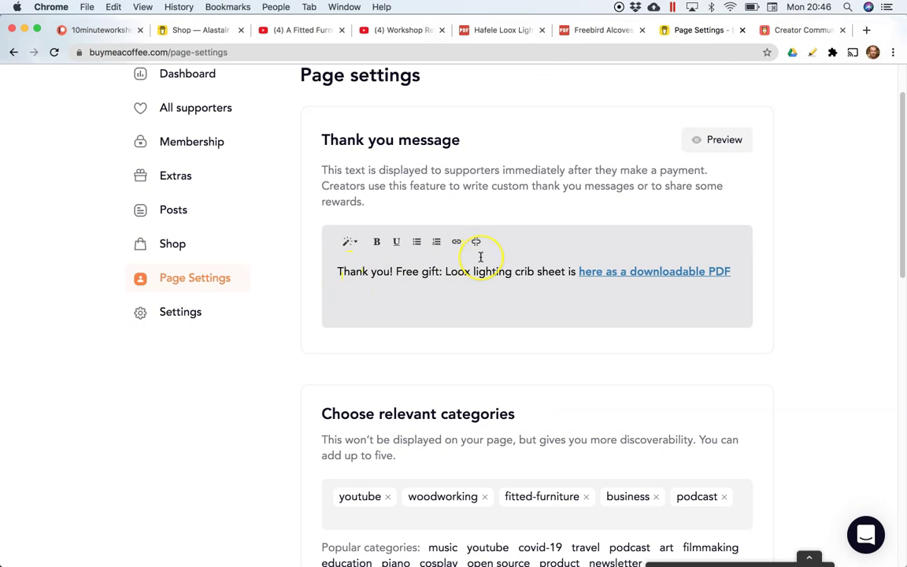
scroll(481, 256, "down", 2)
scroll(480, 257, "down", 4)
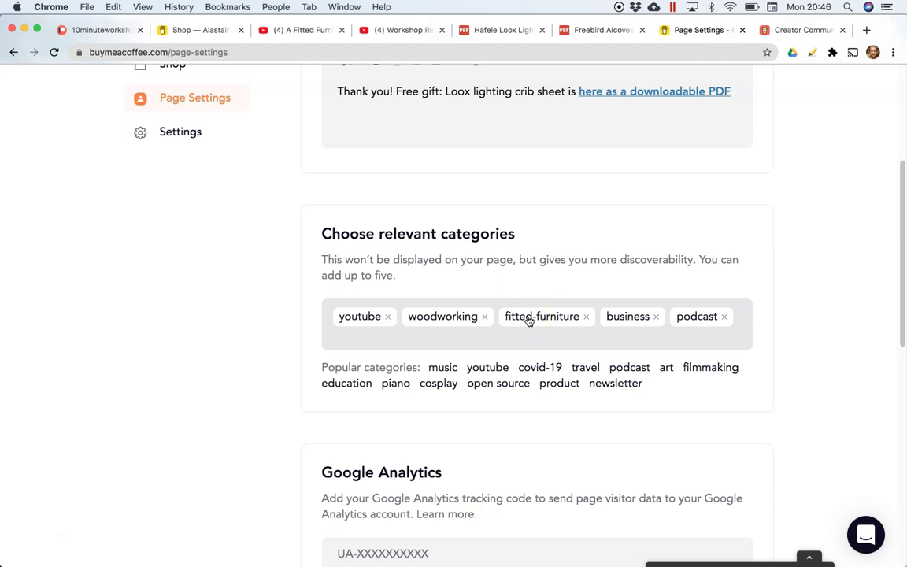
scroll(529, 321, "down", 5)
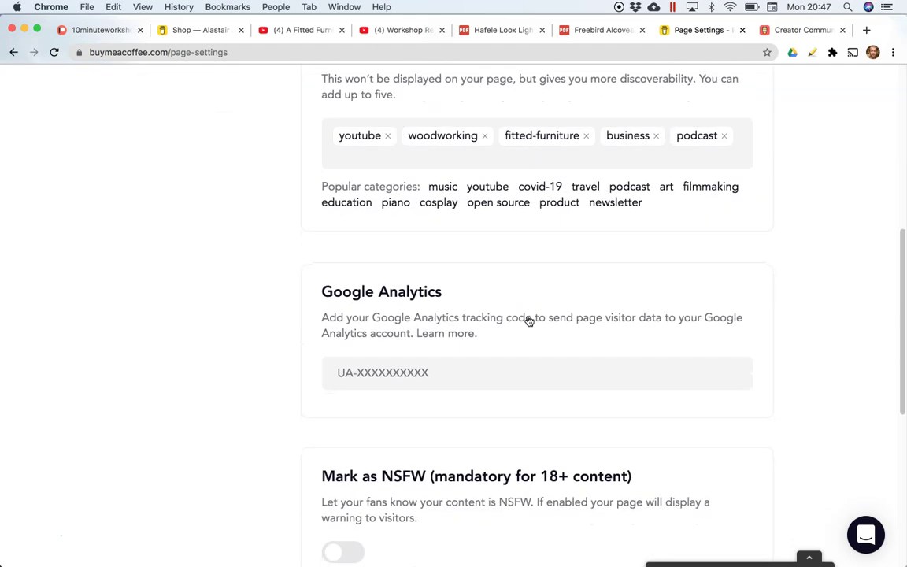
scroll(529, 321, "down", 9)
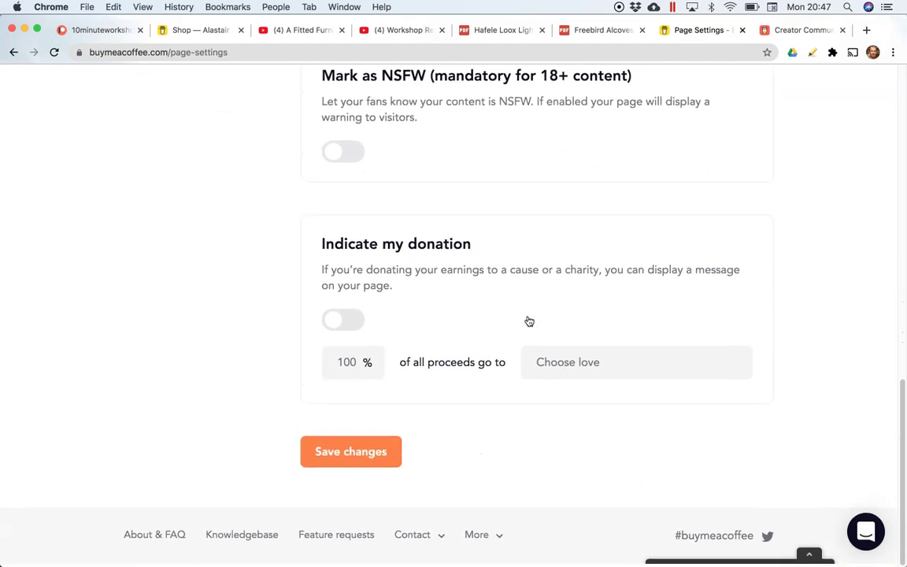
scroll(529, 321, "up", 20)
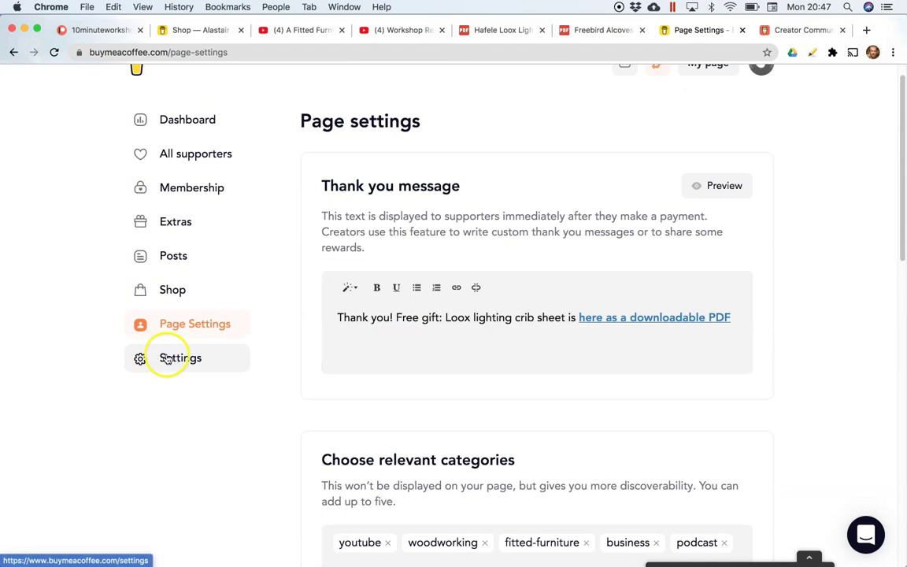
Open the account Settings and review the payment methods, currency, credit card fee, page link and account disabling options.
left_click(171, 359)
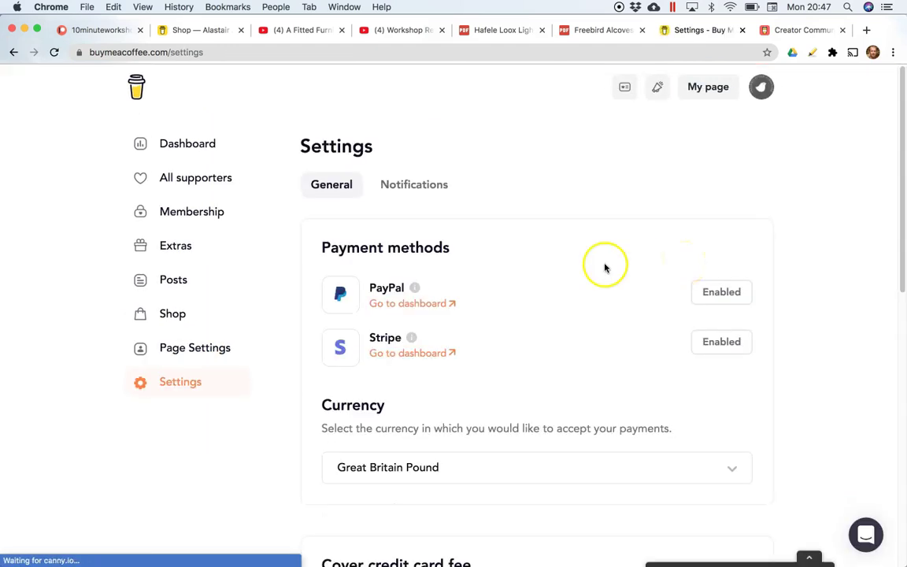
scroll(517, 292, "down", 5)
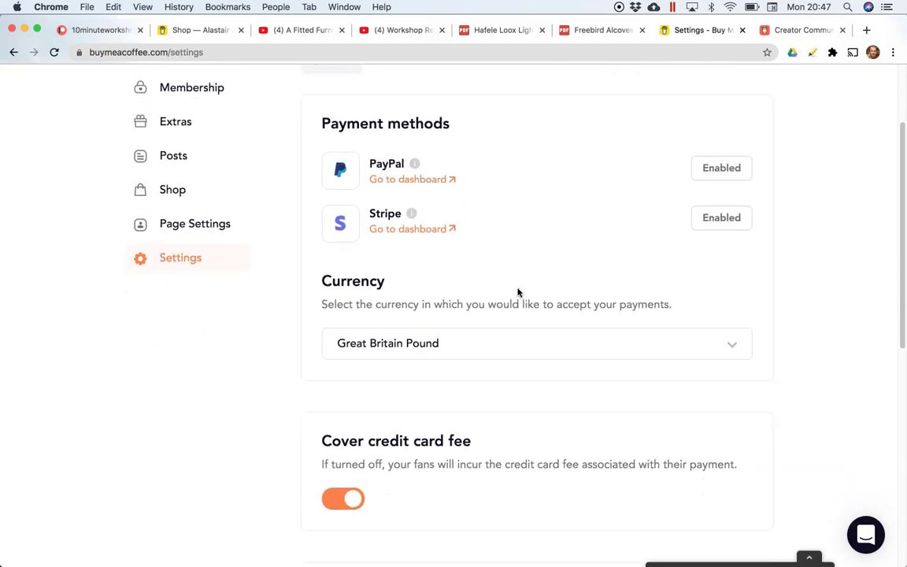
scroll(518, 292, "down", 3)
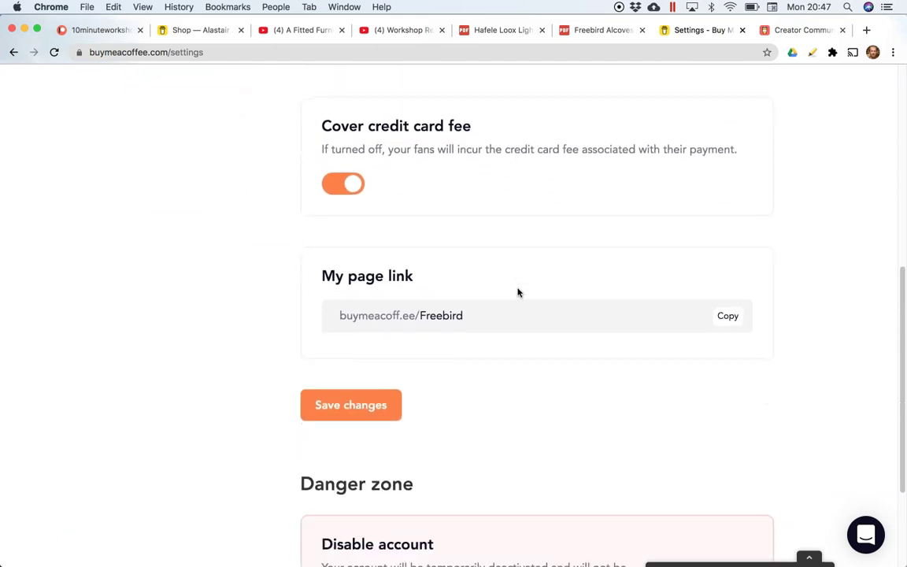
scroll(518, 292, "down", 5)
scroll(518, 292, "up", 15)
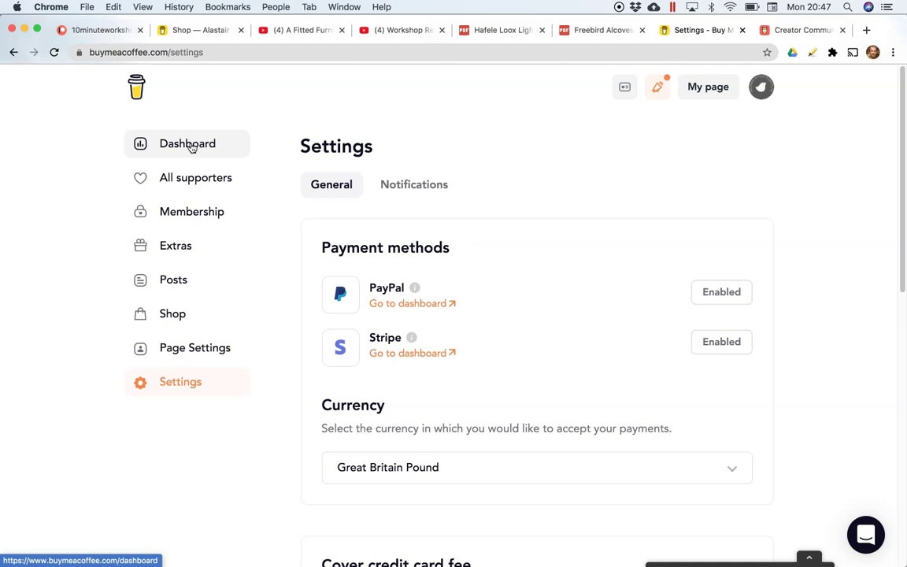
left_click(169, 150)
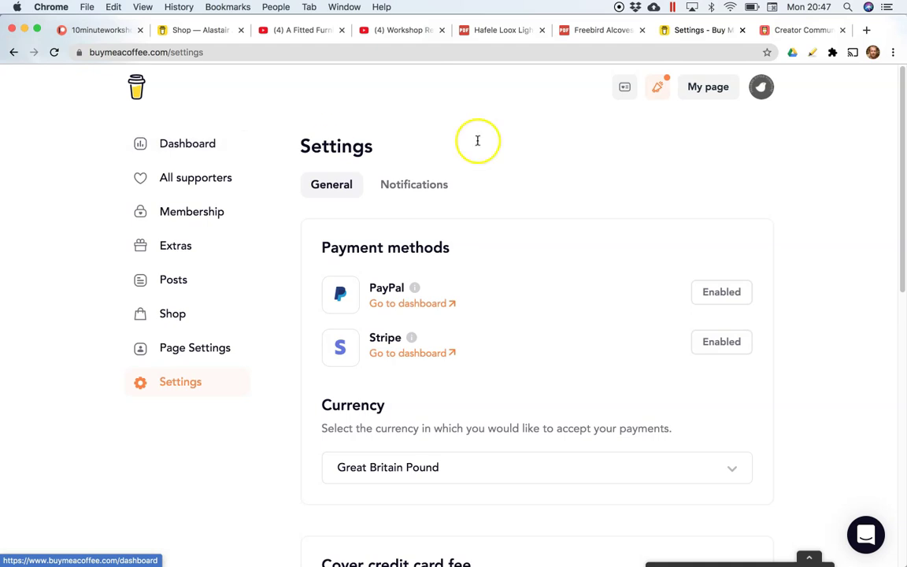
Open the creator's own public page and look through its introduction and membership benefits.
left_click(698, 88)
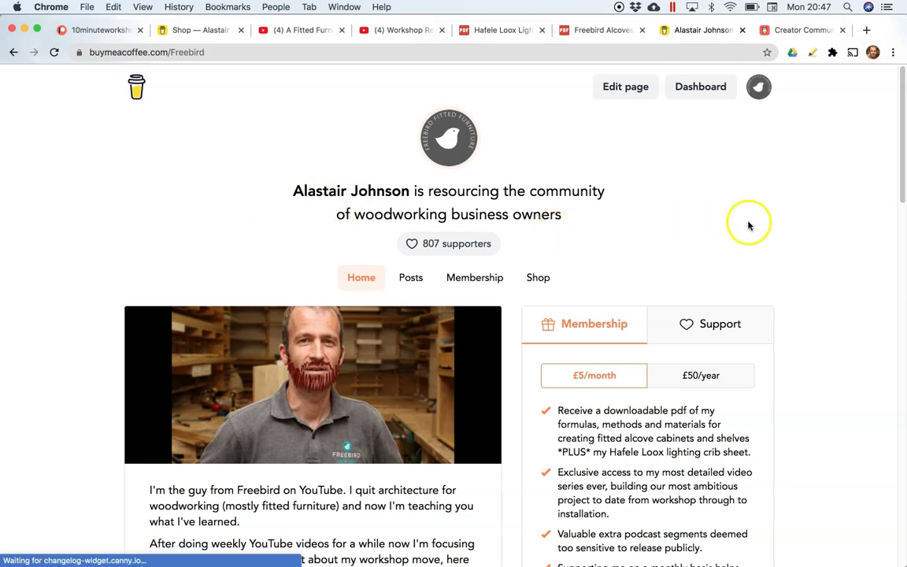
scroll(728, 197, "down", 5)
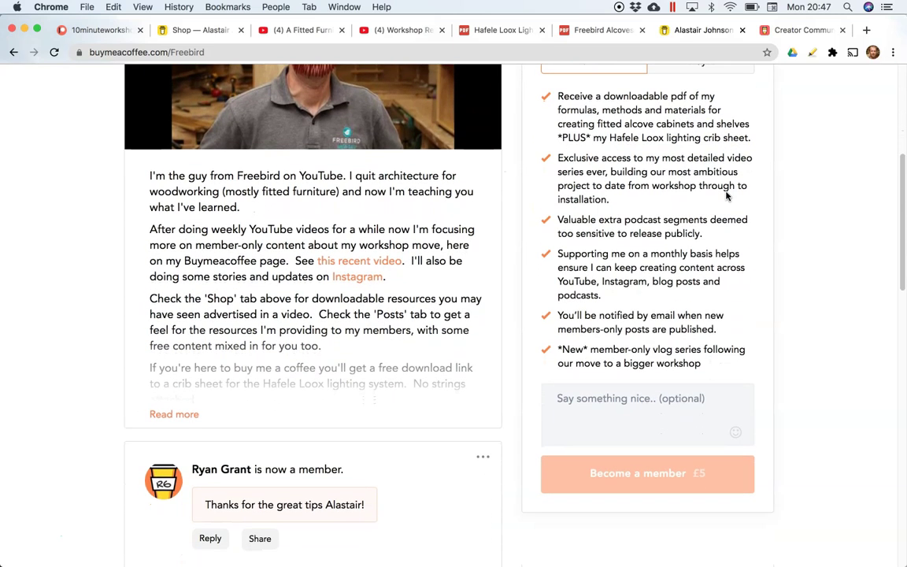
scroll(482, 263, "up", 4)
scroll(482, 268, "up", 1)
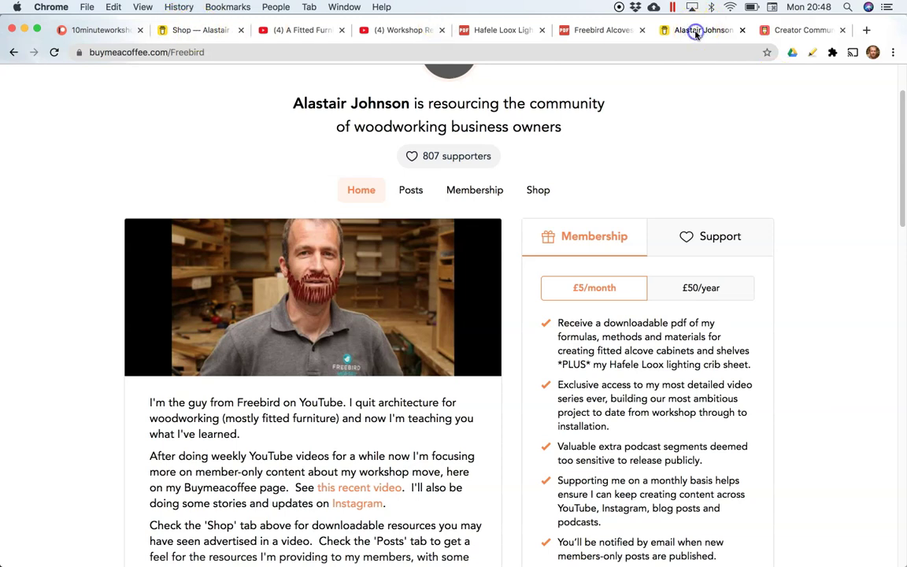
Switch to the Creator Community forum and look through its welcome message, discussion categories and latest topics.
left_click(798, 30)
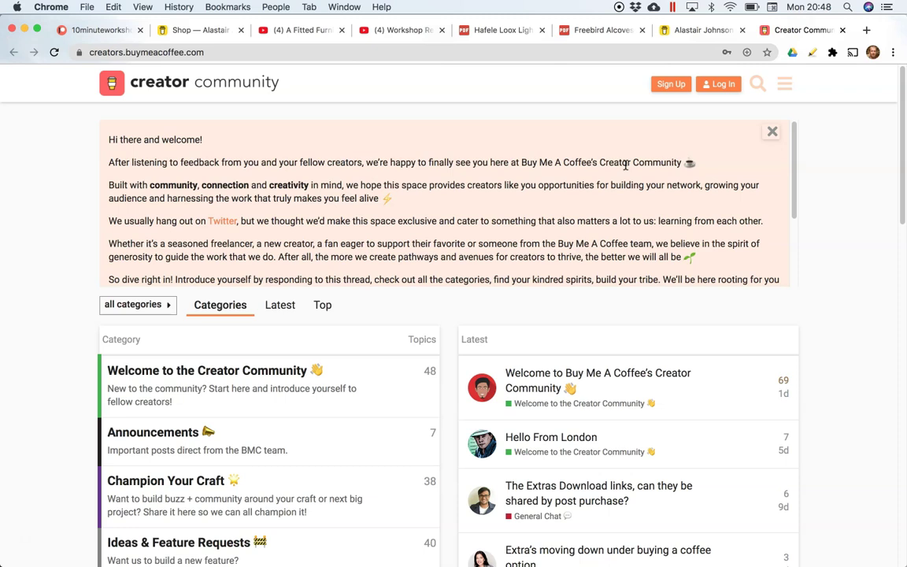
scroll(626, 164, "down", 3)
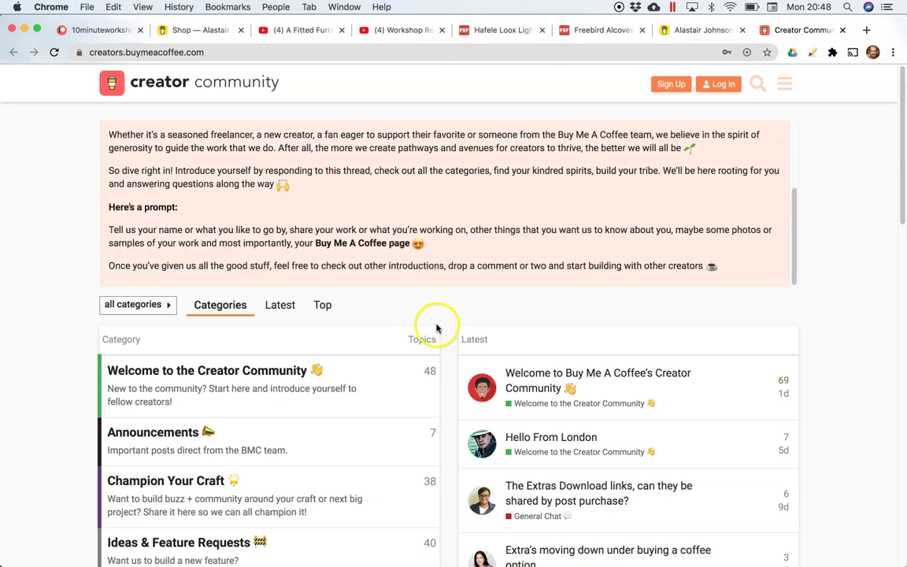
scroll(404, 354, "down", 5)
scroll(402, 363, "down", 3)
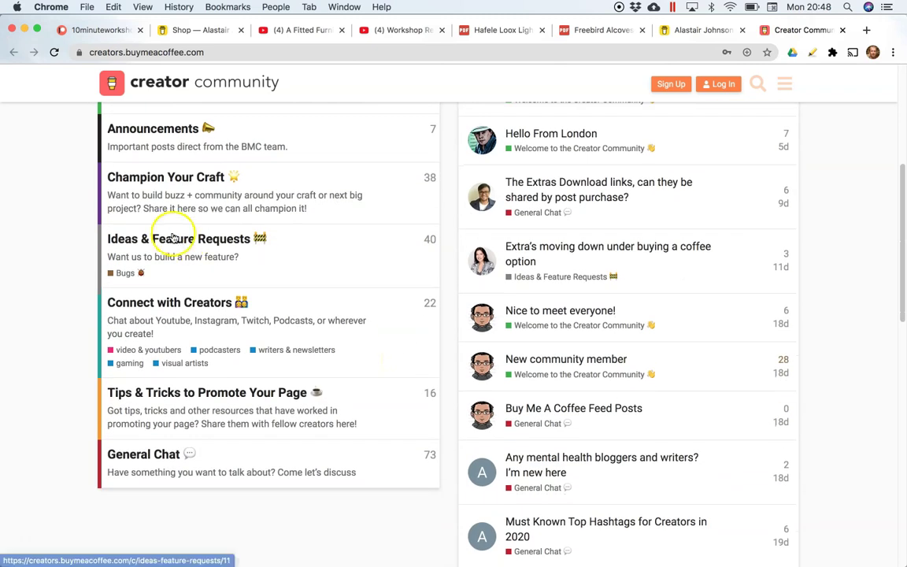
Open the Ideas & Feature Requests category and its pinned About topic, and look through the post and suggested topics.
left_click(172, 238)
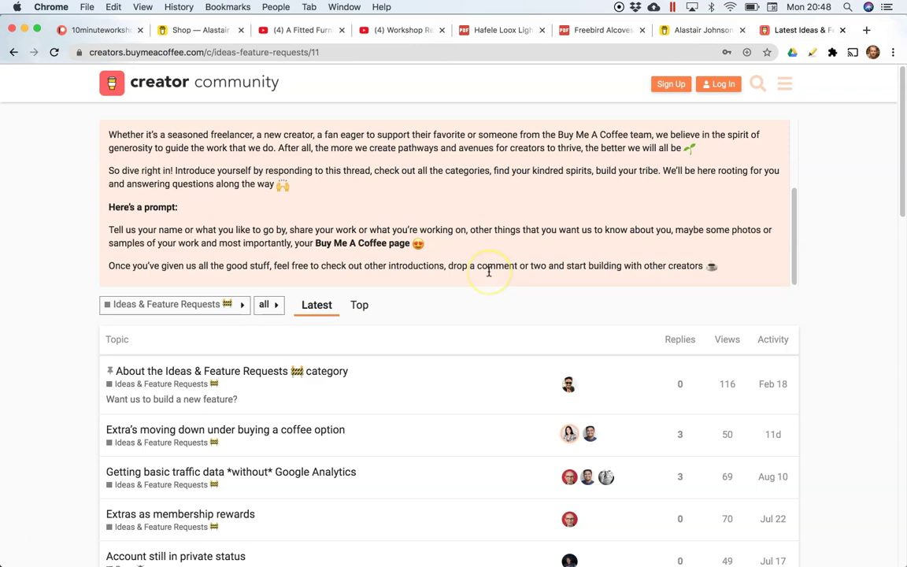
left_click(314, 372)
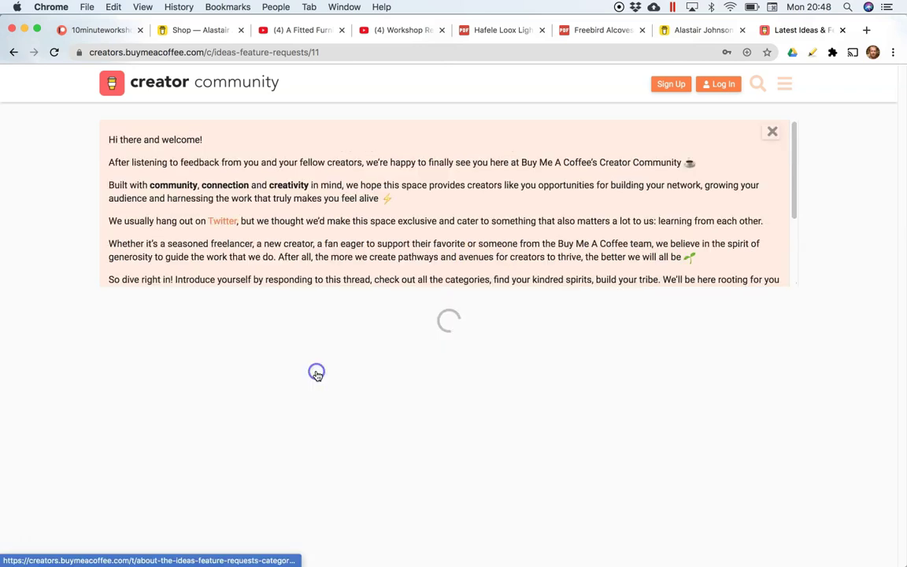
scroll(610, 291, "down", 3)
scroll(480, 410, "down", 5)
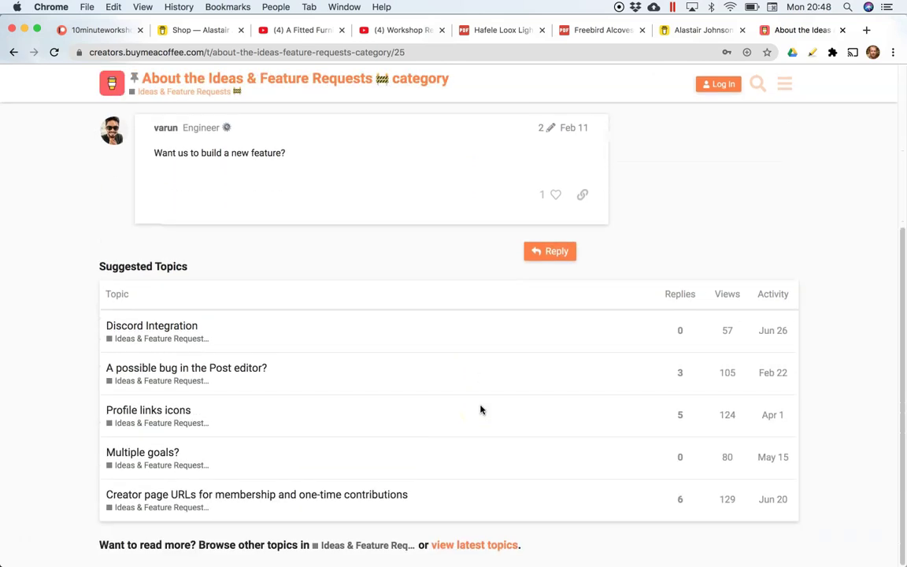
scroll(481, 409, "up", 5)
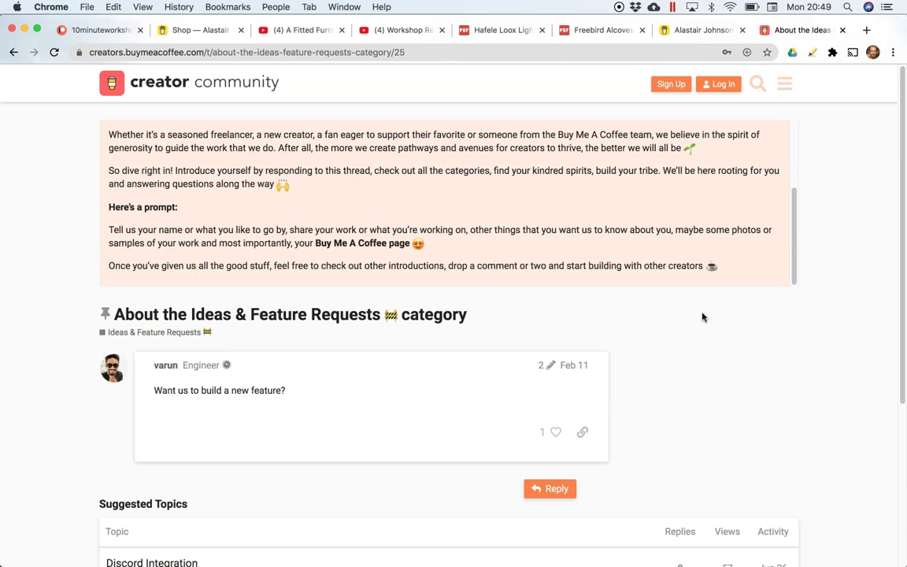
Return to the already open Freebird shop page and show its header and first product.
left_click(206, 30)
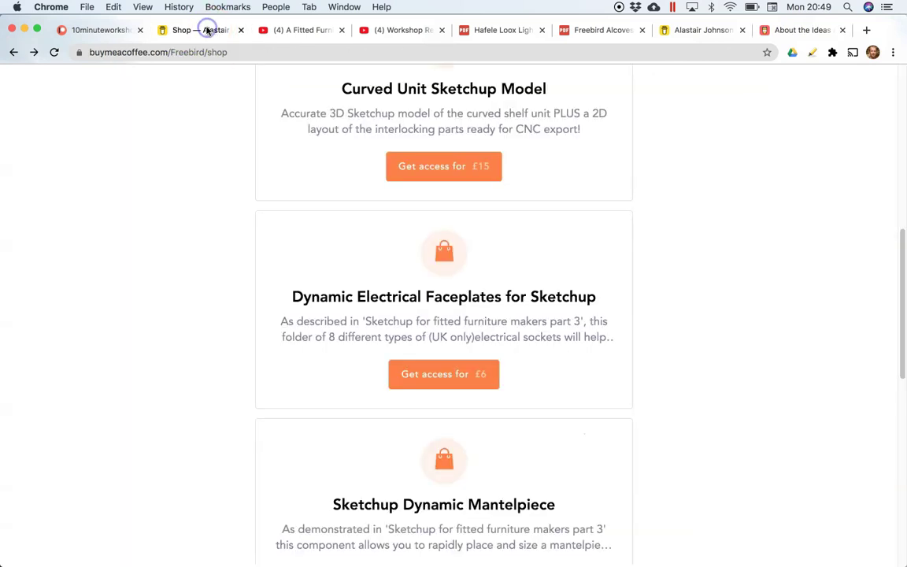
scroll(213, 283, "up", 7)
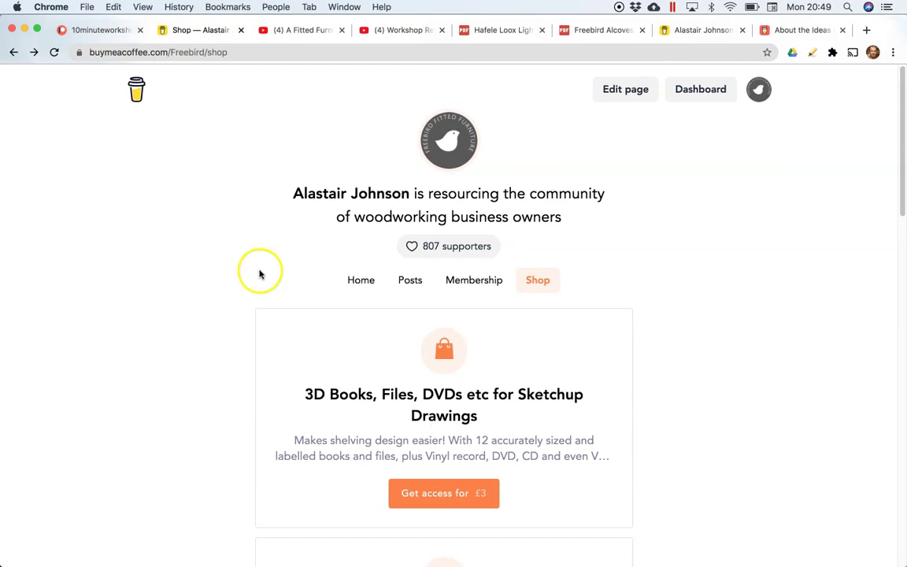